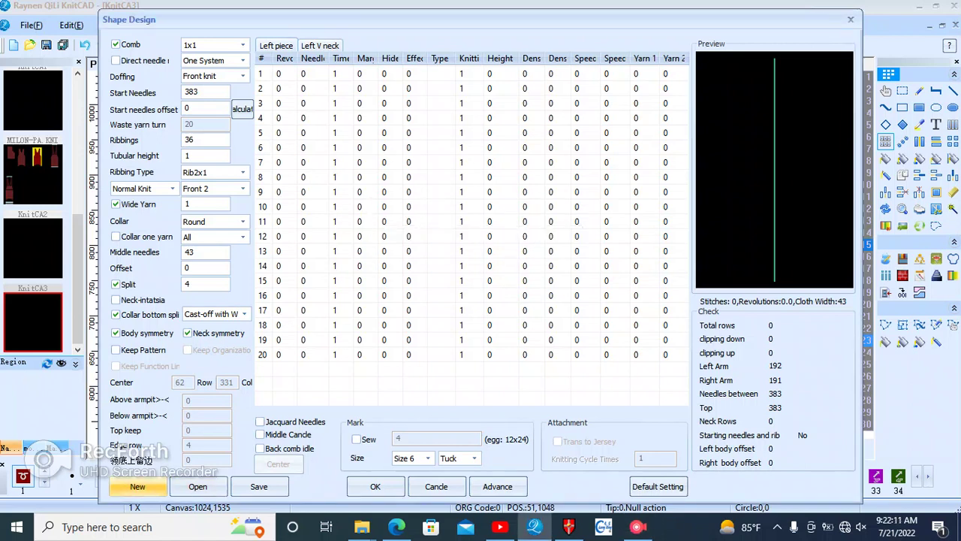
# Step: Fill left-piece row 1 with revolutions 8, needle 1, times 18
pyautogui.click(279, 74)
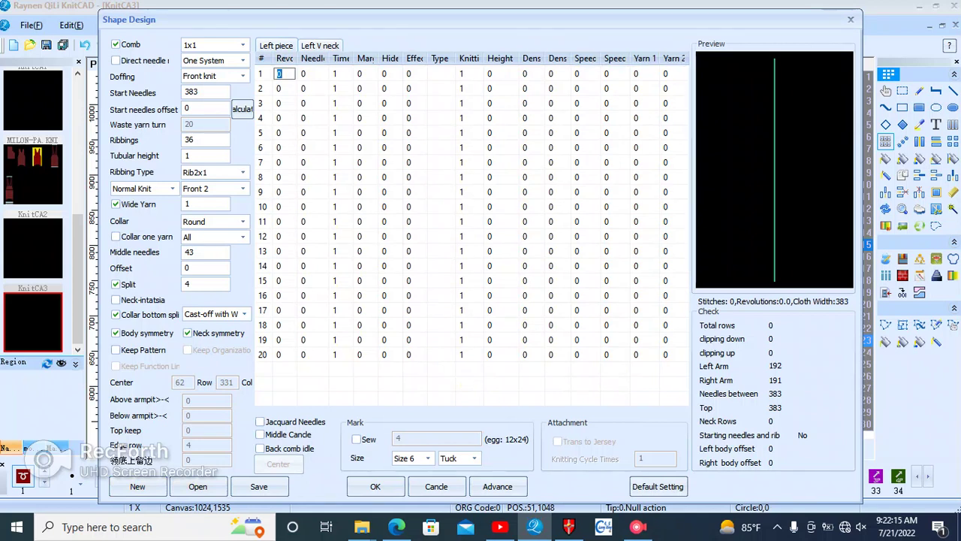
pyautogui.write('383')
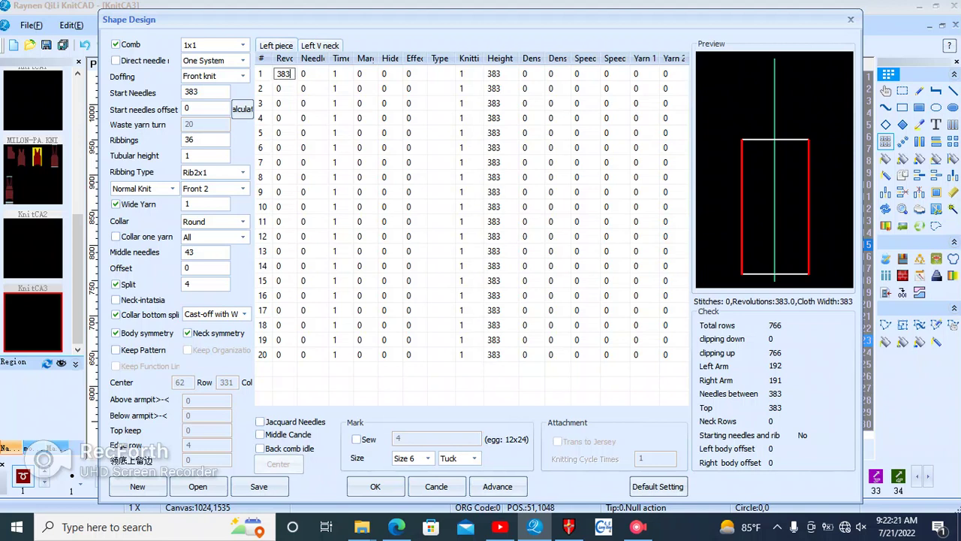
pyautogui.press('Return')
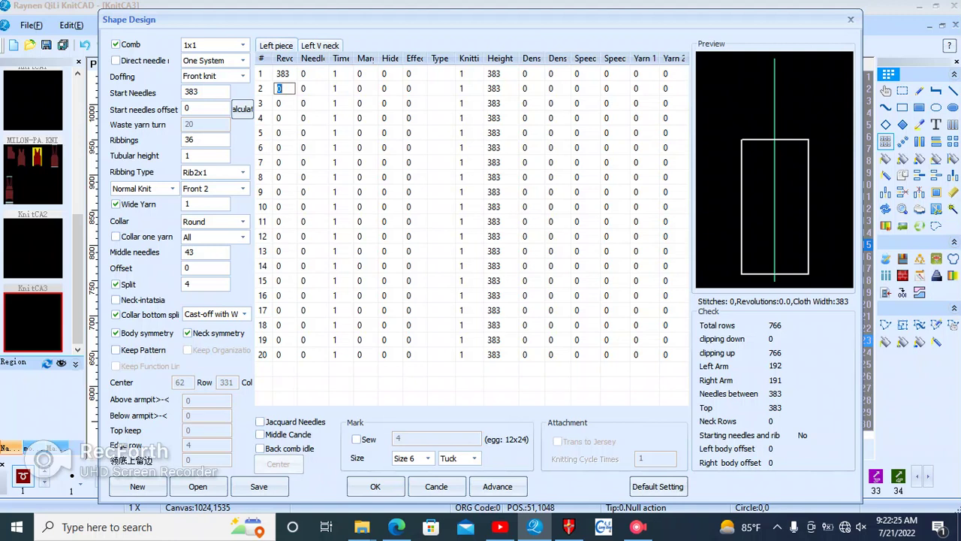
pyautogui.click(283, 73)
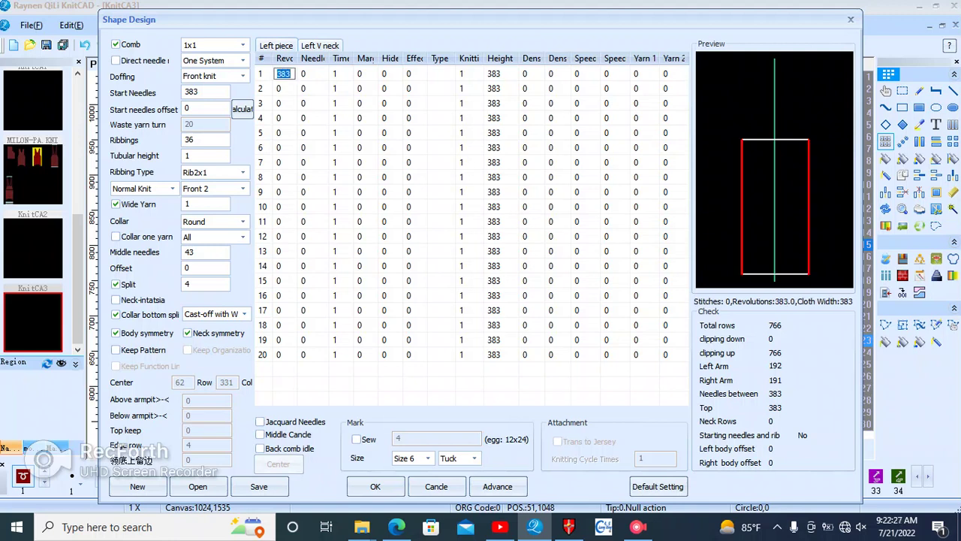
pyautogui.write('8')
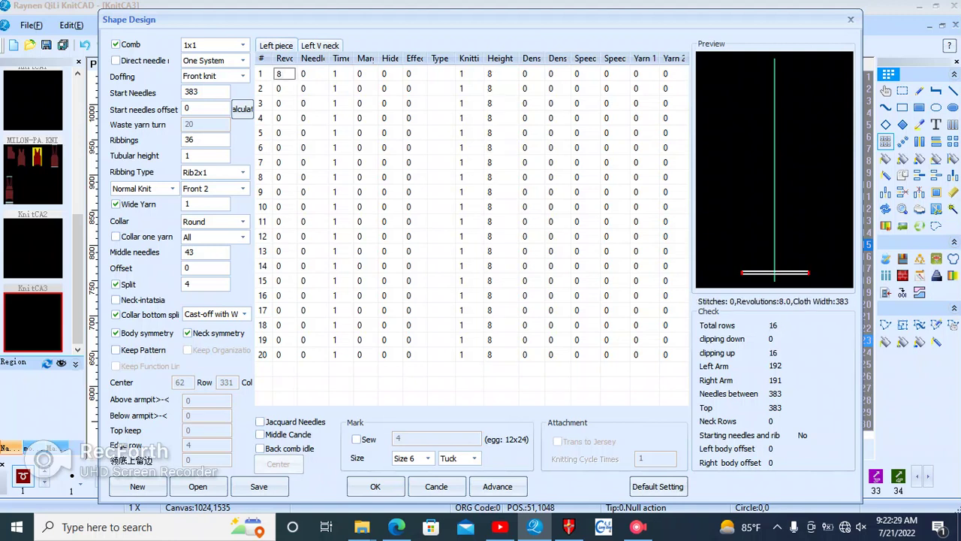
pyautogui.click(313, 74)
pyautogui.write('1')
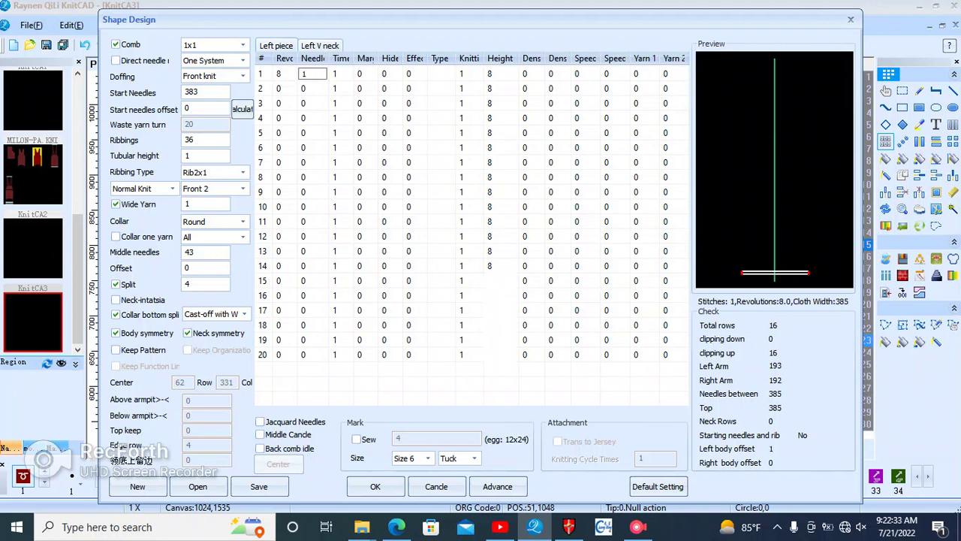
pyautogui.click(340, 73)
pyautogui.write('18')
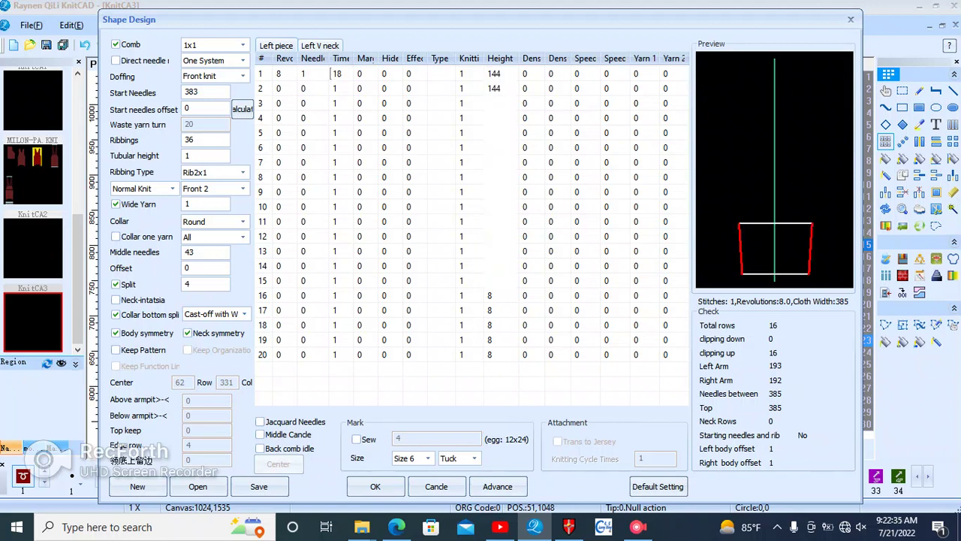
# Step: Fill row 2 with revolutions 92, needle -3, mark 5, hide 2
pyautogui.click(279, 88)
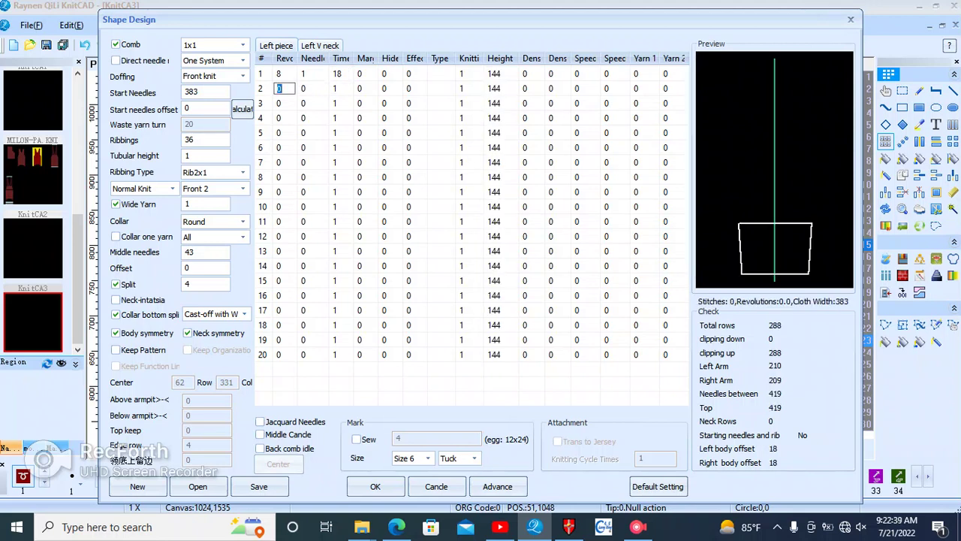
pyautogui.write('92')
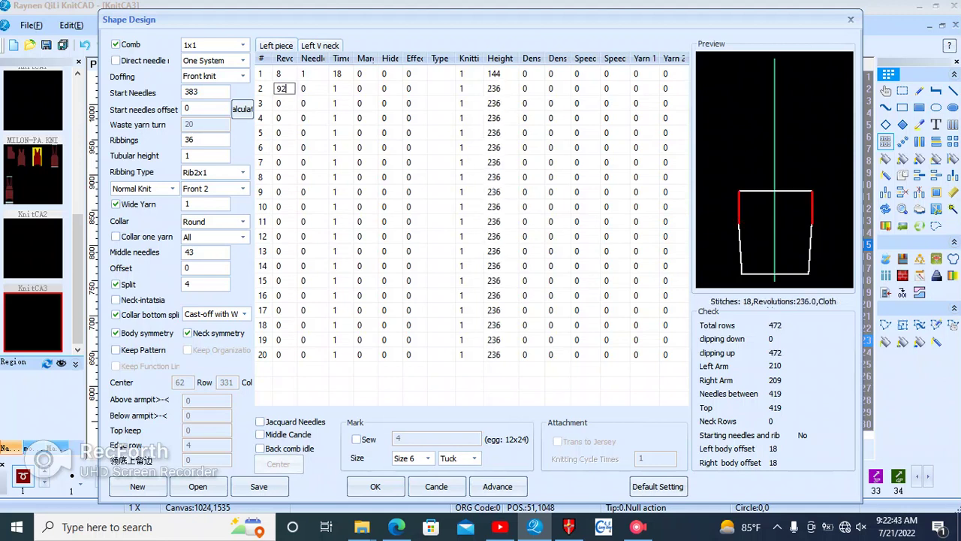
pyautogui.click(312, 88)
pyautogui.write('-')
pyautogui.write('3')
pyautogui.click(336, 88)
pyautogui.click(361, 87)
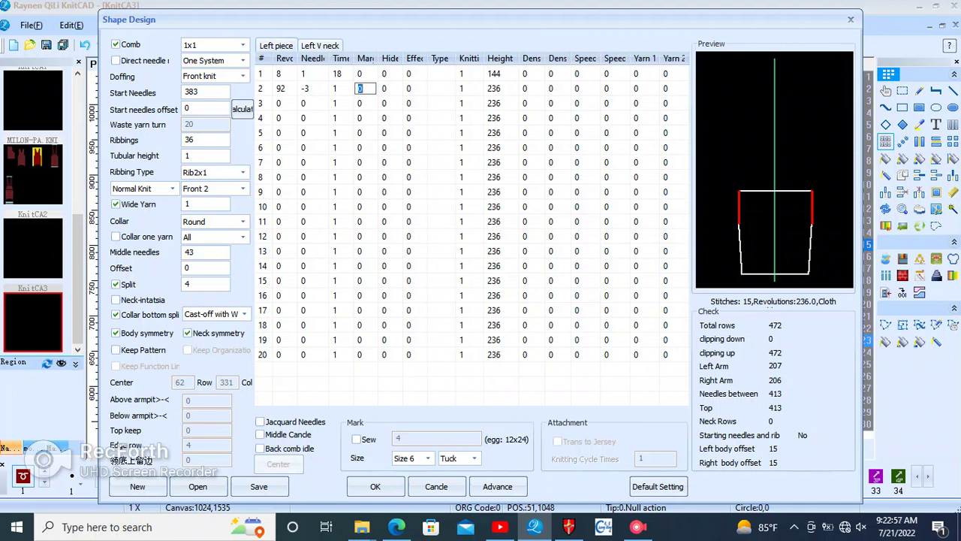
pyautogui.write('5')
pyautogui.click(383, 89)
pyautogui.write('2')
pyautogui.press('Down')
pyautogui.press('Left')
pyautogui.press('Left')
pyautogui.press('Left')
pyautogui.press('Left')
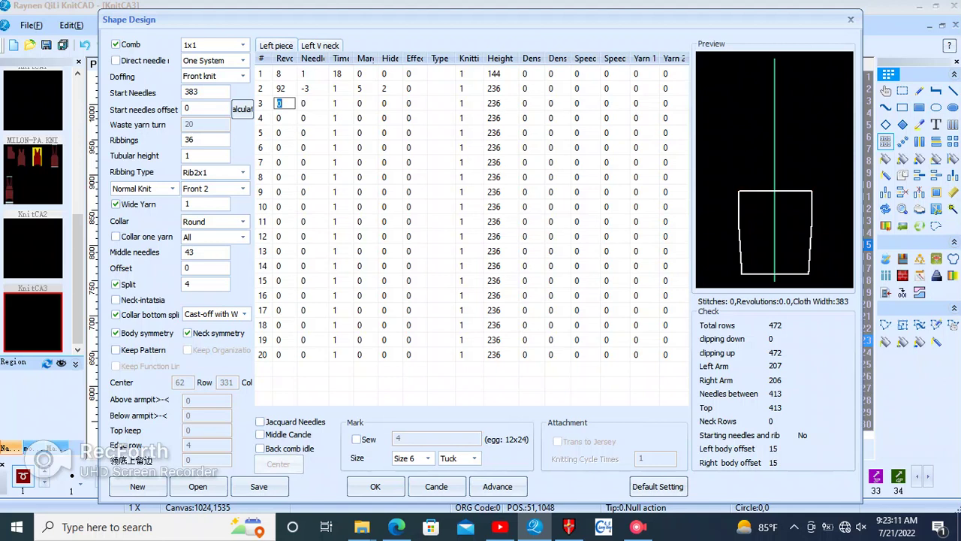
# Step: Enter left-piece row 3 as 2 revolutions, -3 needles, 8 times, mark 5, hide 2
pyautogui.write('2')
pyautogui.press('Right')
pyautogui.write('-3')
pyautogui.press('Right')
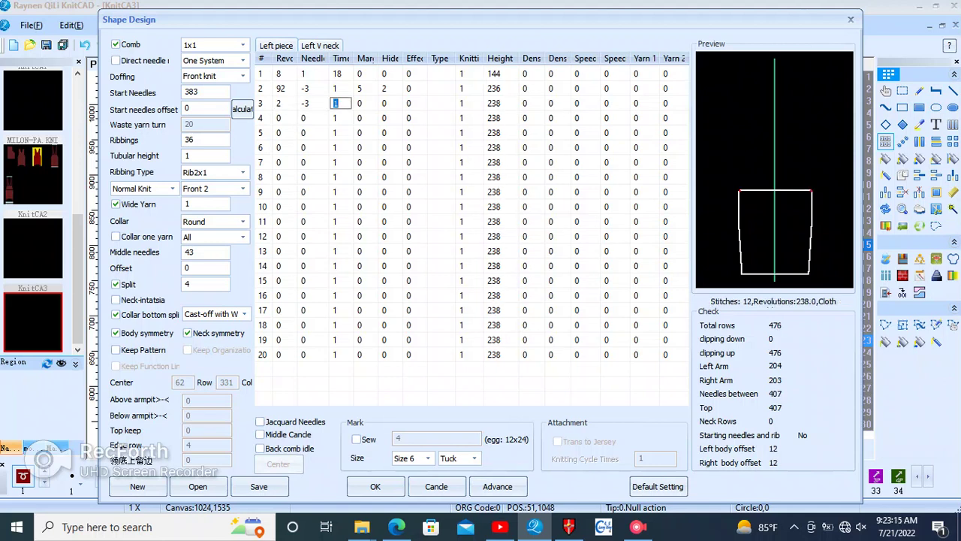
pyautogui.write('8')
pyautogui.press('Right')
pyautogui.write('5')
pyautogui.press('Right')
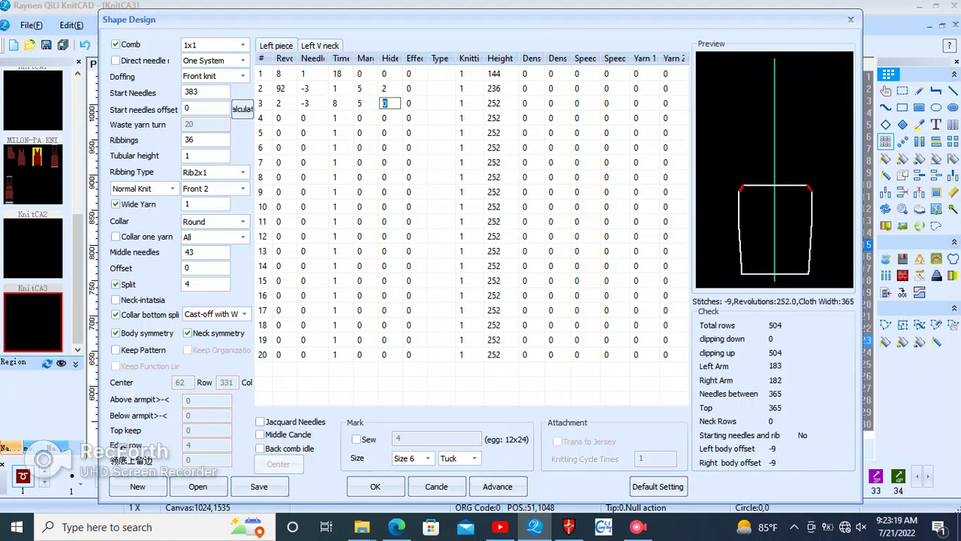
pyautogui.write('2')
pyautogui.press('Down')
pyautogui.press('Left')
pyautogui.press('Left')
pyautogui.press('Left')
pyautogui.press('Left')
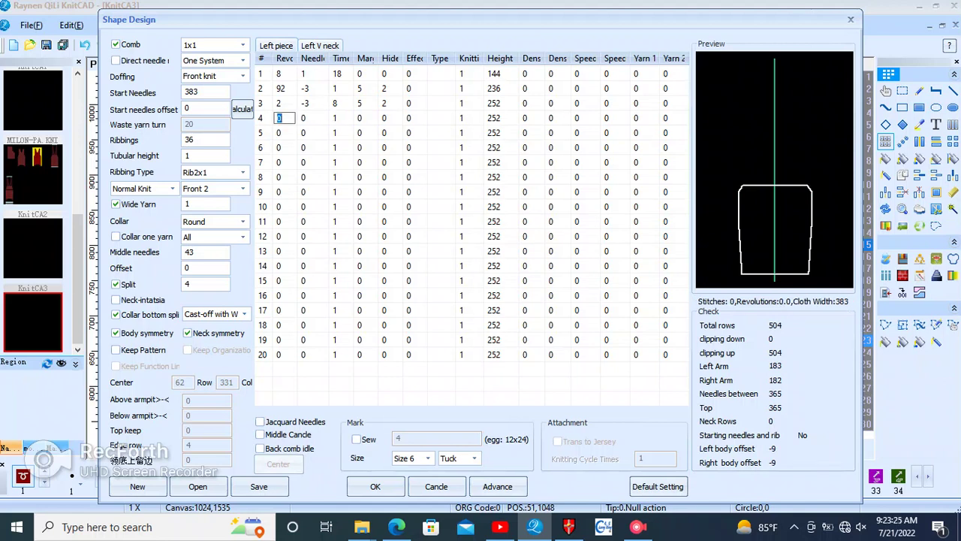
# Step: Enter row 4 as 3 revolutions, -3 needles, 9 times, mark 5, hide 2
pyautogui.write('119')
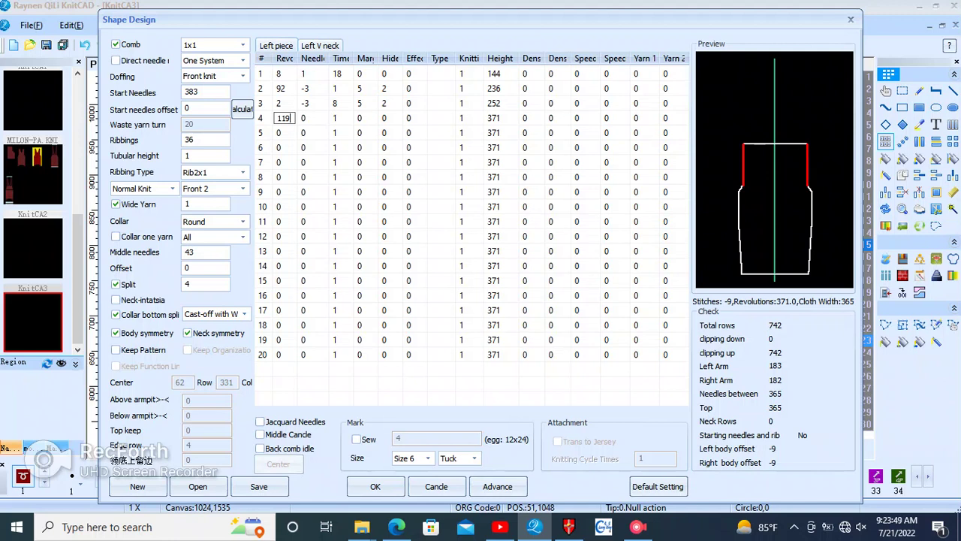
pyautogui.doubleClick(286, 118)
pyautogui.write('3')
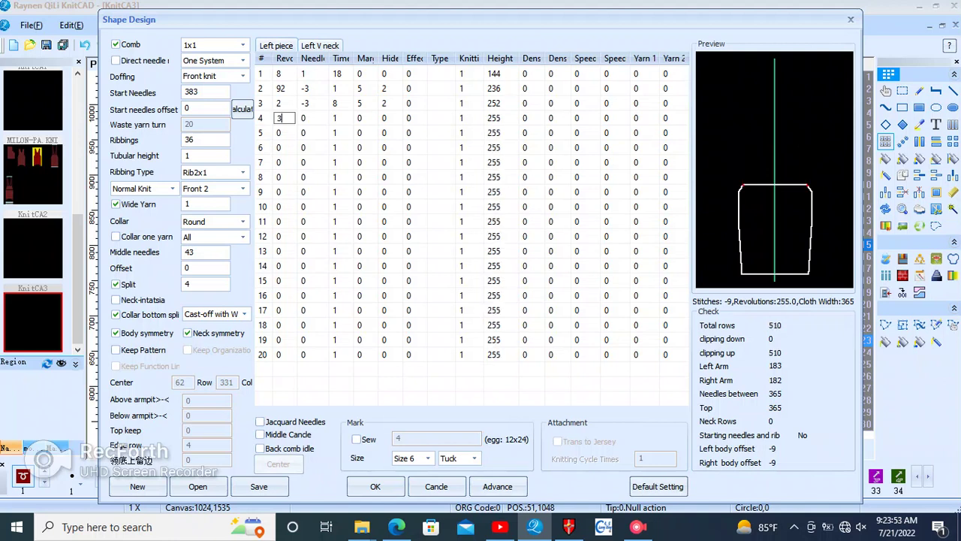
pyautogui.click(303, 118)
pyautogui.write('-3')
pyautogui.click(339, 118)
pyautogui.write('9')
pyautogui.click(365, 118)
pyautogui.write('5')
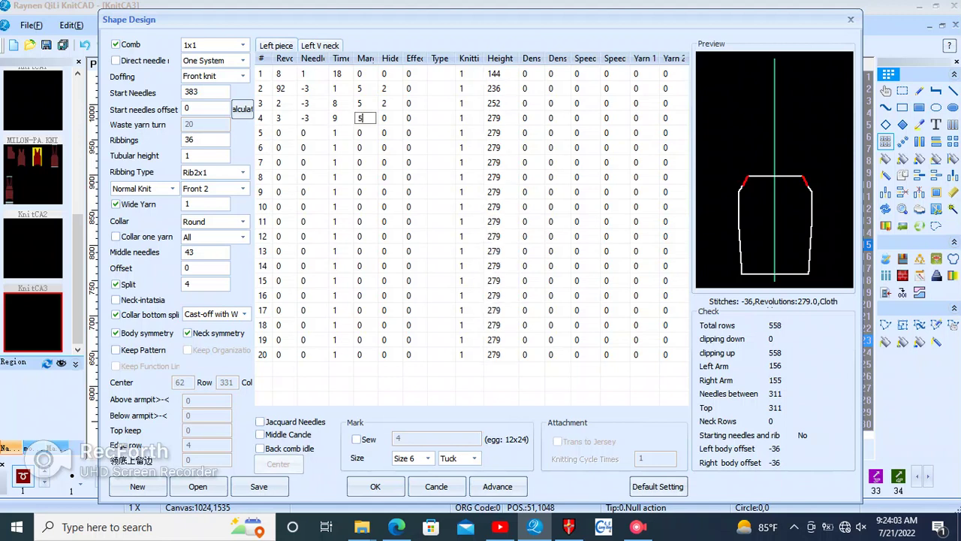
pyautogui.click(389, 118)
pyautogui.write('2')
pyautogui.press('Down')
# Step: Set row 5 to a straight 119 revolutions
pyautogui.press('Left')
pyautogui.press('Left')
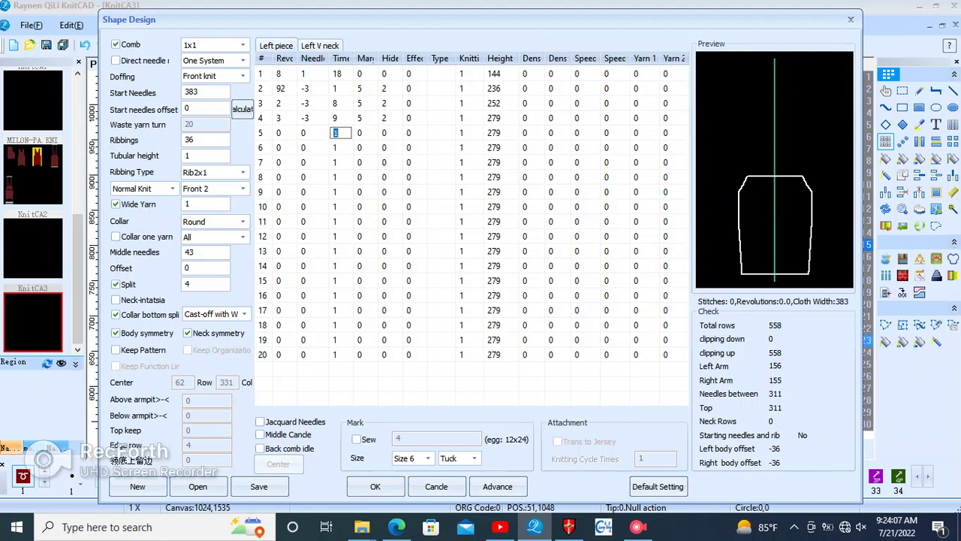
pyautogui.press('Left')
pyautogui.write('119')
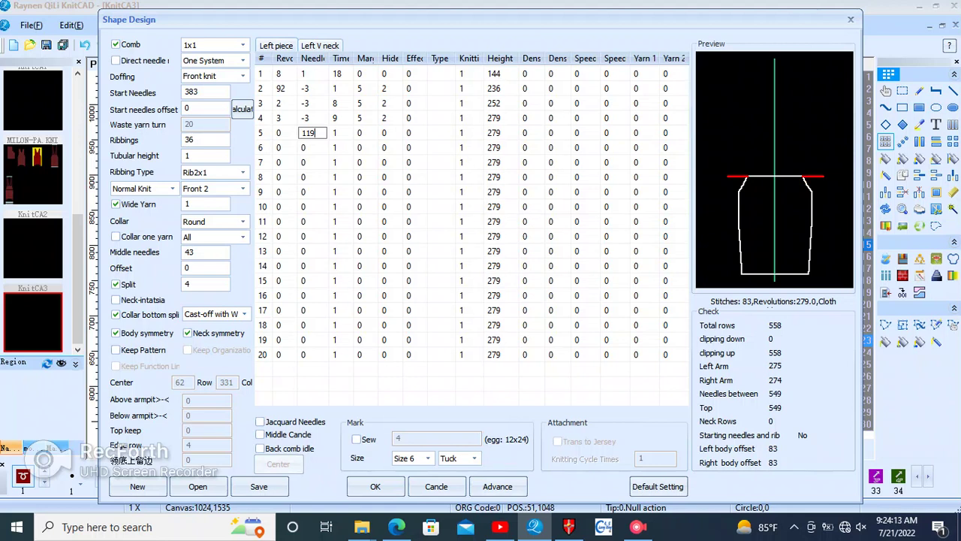
pyautogui.click(278, 132)
pyautogui.write('119')
pyautogui.click(308, 132)
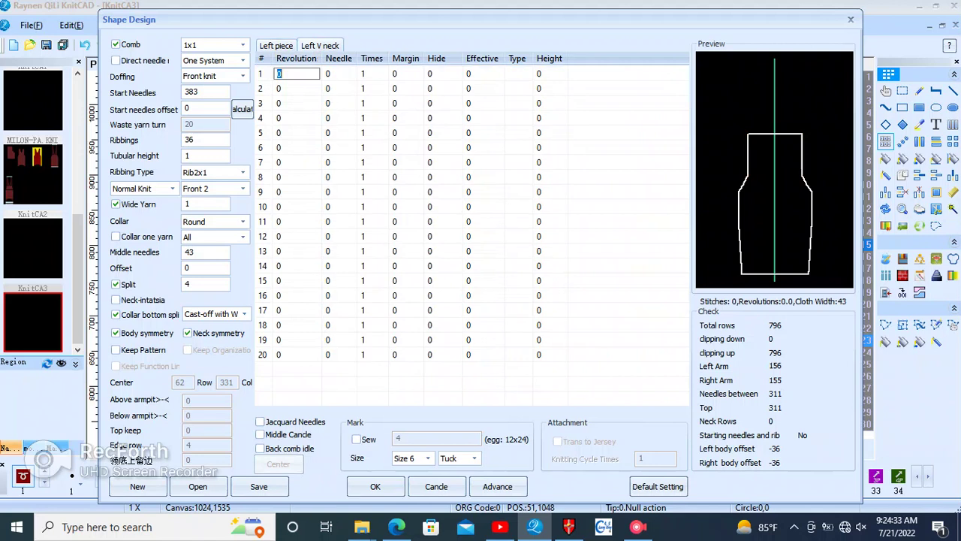
# Step: Enter V-neck row 1 as revolution 2, needle 2, times 3, margin 1, hide 1
pyautogui.write('2')
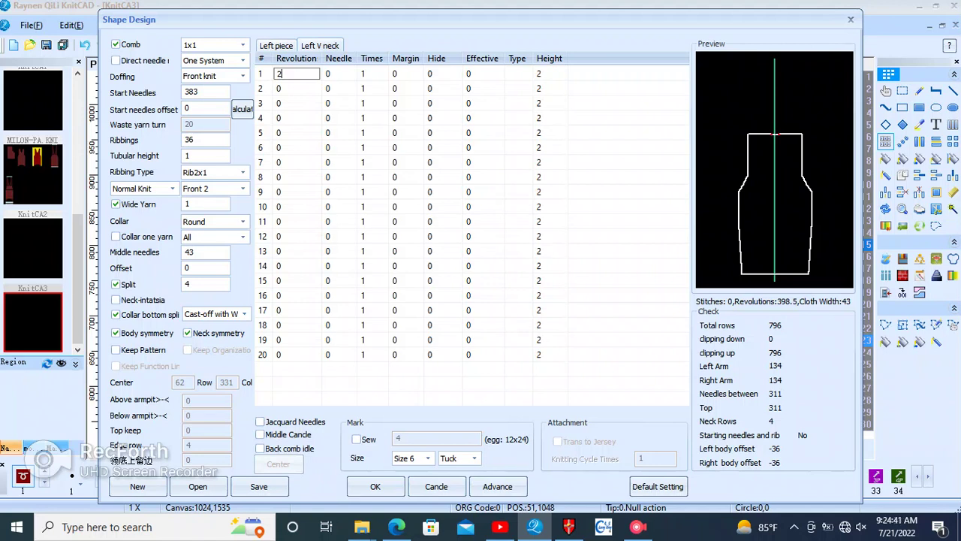
pyautogui.click(339, 73)
pyautogui.write('2')
pyautogui.press('Tab')
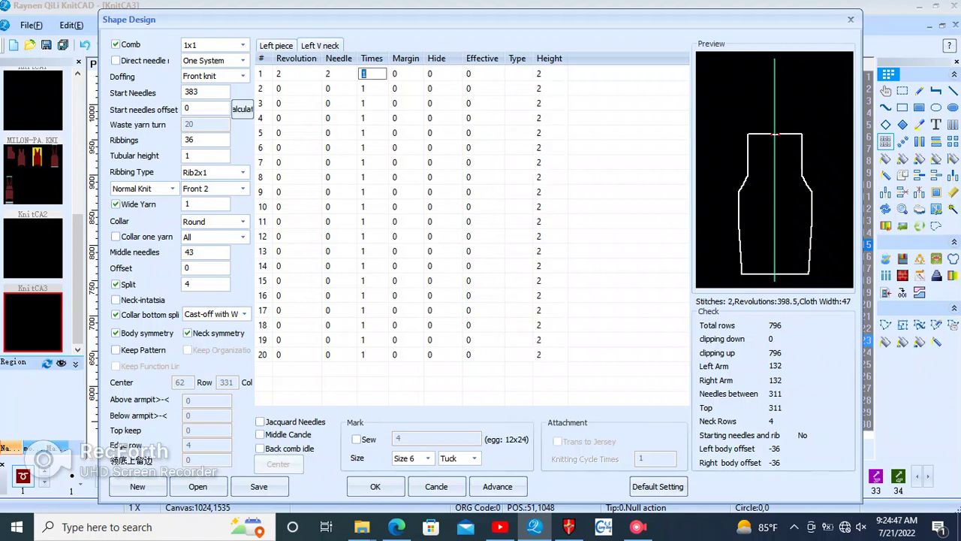
pyautogui.write('3')
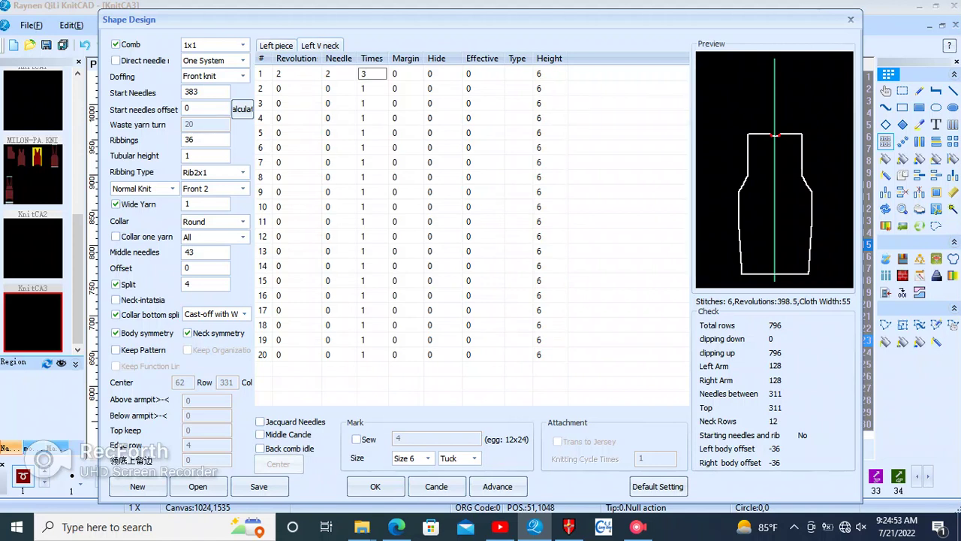
pyautogui.click(406, 73)
pyautogui.write('1')
pyautogui.press('Tab')
pyautogui.write('1')
pyautogui.press('Return')
# Step: Enter V-neck row 2 as revolution 3, needle 3, times 5, margin 5
pyautogui.write('2')
pyautogui.hotkey('shift', 'Tab')
pyautogui.hotkey('shift', 'Tab')
pyautogui.hotkey('shift', 'Tab')
pyautogui.hotkey('shift', 'Tab')
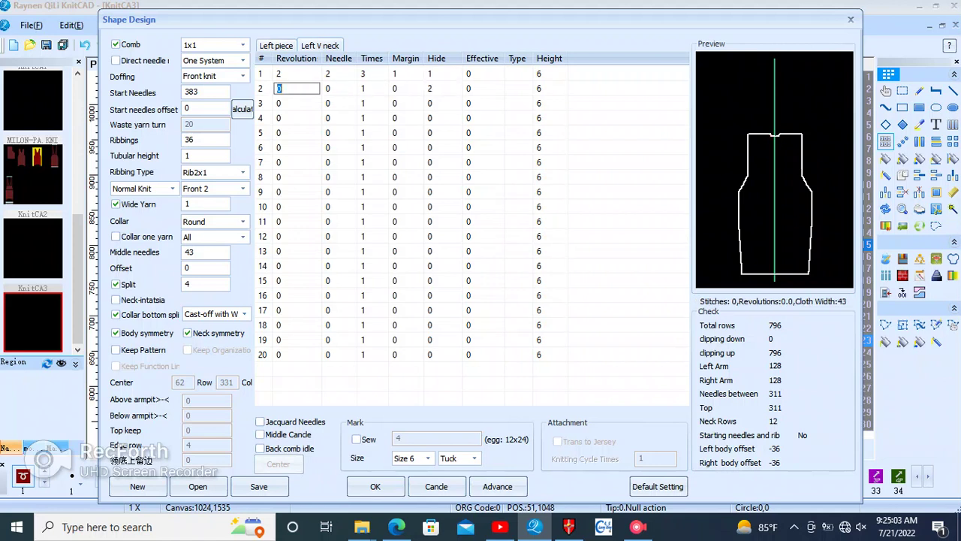
pyautogui.write('3')
pyautogui.press('Tab')
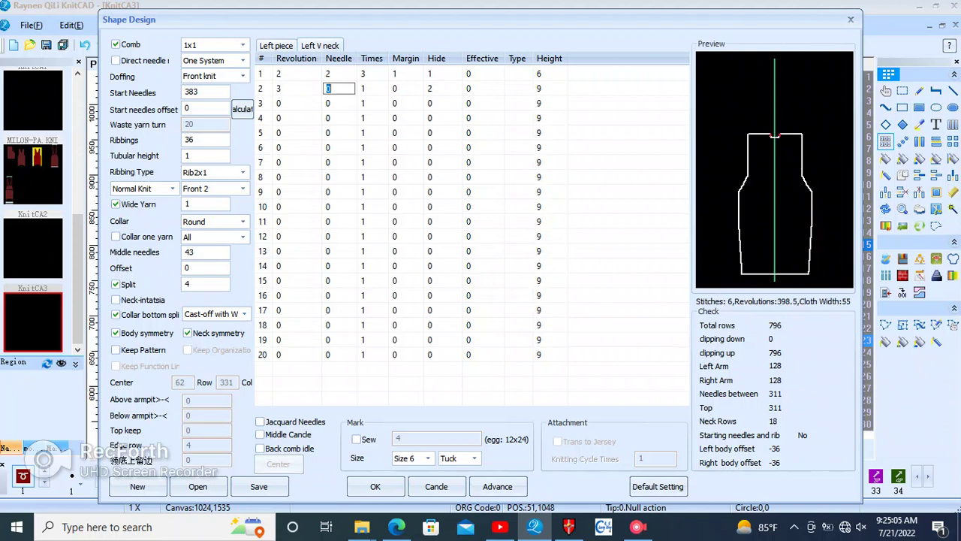
pyautogui.write('3')
pyautogui.press('Tab')
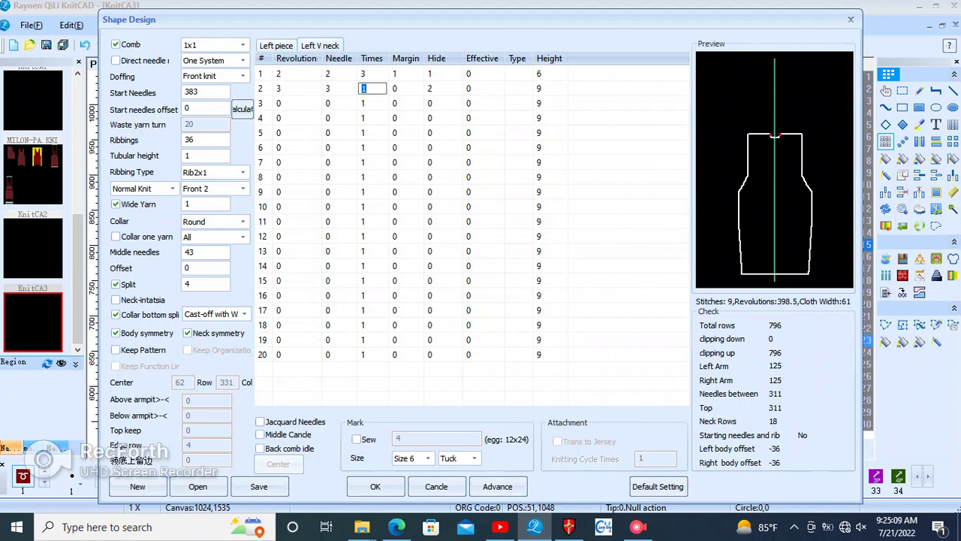
pyautogui.write('5')
pyautogui.press('Tab')
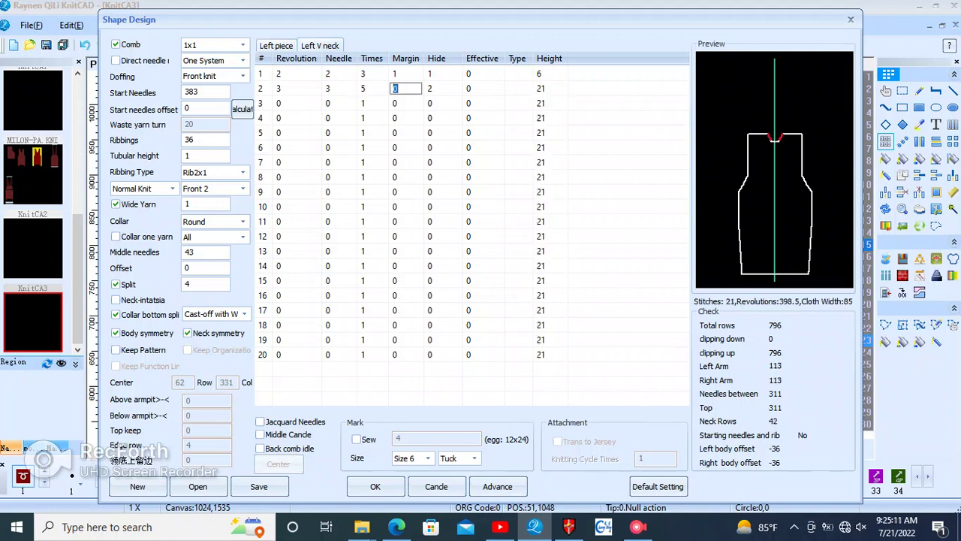
pyautogui.write('5')
pyautogui.press('Down')
# Step: Enter V-neck row 3 as revolution 4, needle 3, times 5, margin 5, then apply
pyautogui.press('Left')
pyautogui.press('Left')
pyautogui.press('Left')
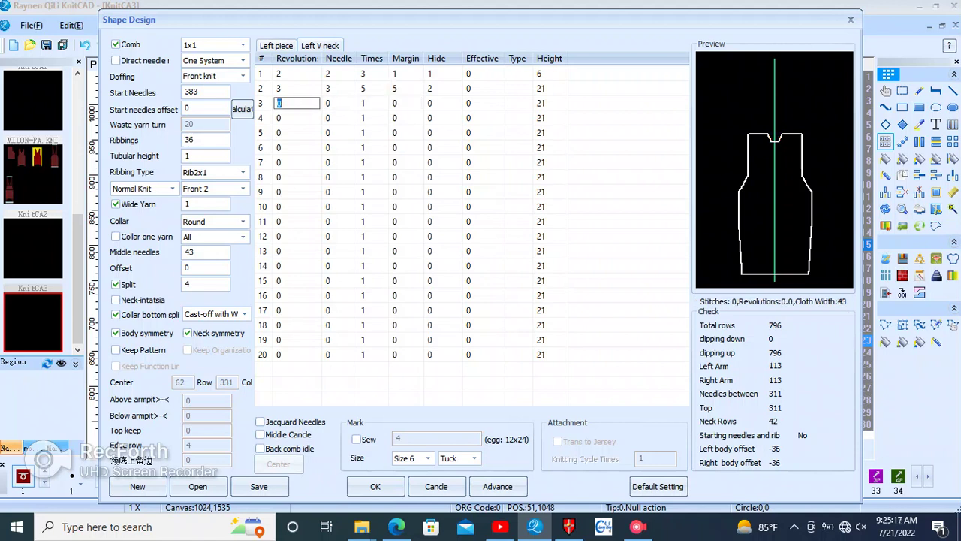
pyautogui.write('4')
pyautogui.press('Right')
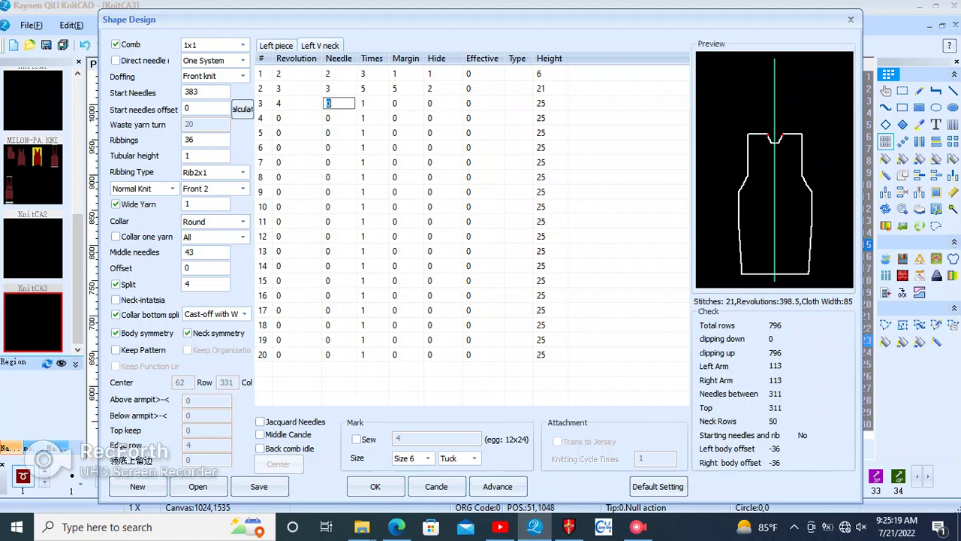
pyautogui.write('3')
pyautogui.press('Right')
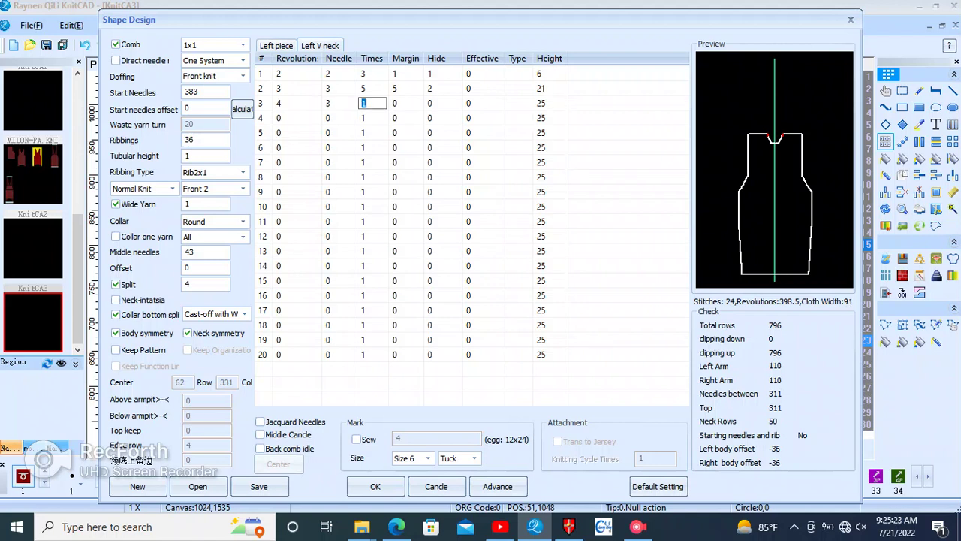
pyautogui.write('5')
pyautogui.press('Right')
pyautogui.write('5')
pyautogui.press('Right')
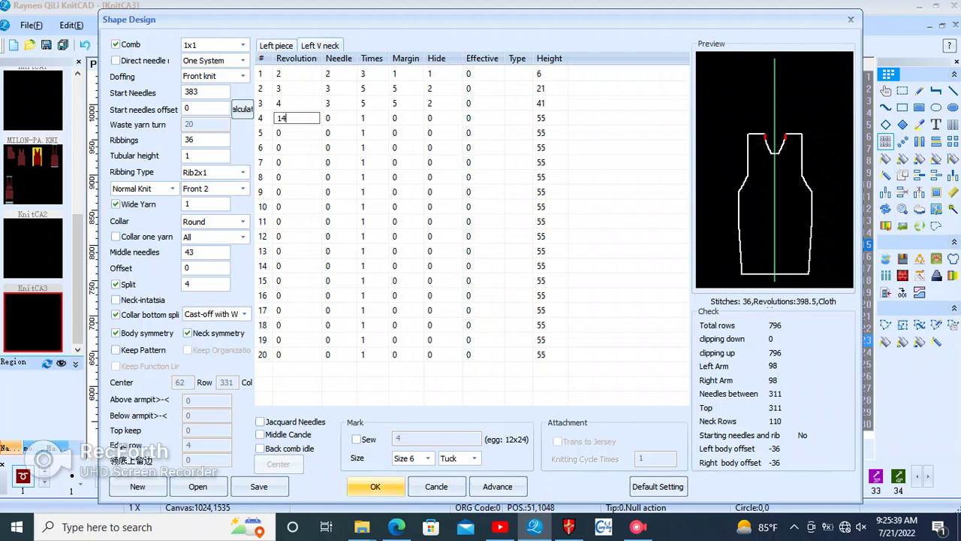
pyautogui.click(375, 486)
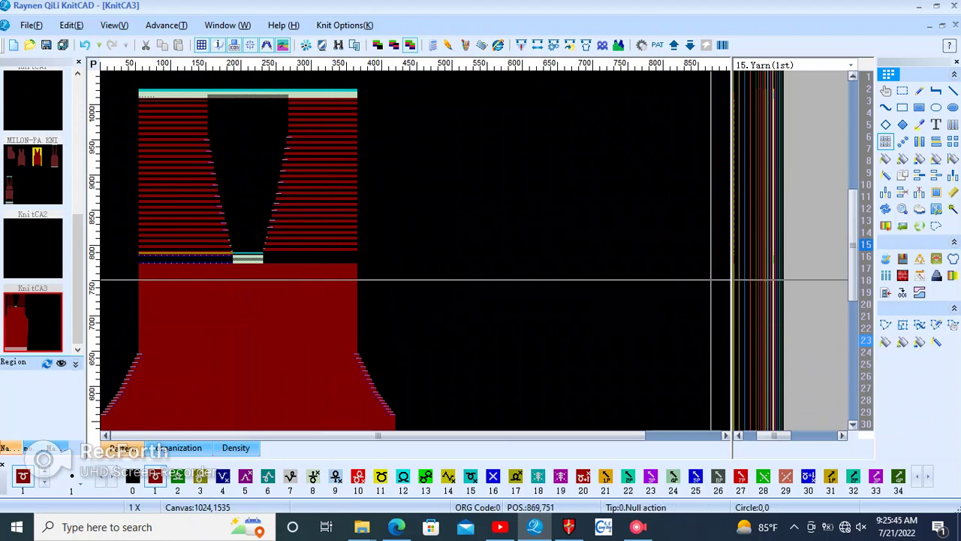
# Step: Zoom into the chart and paint column 402, row 17 with stitch colour 3
pyautogui.scroll(-2, 774, 242)
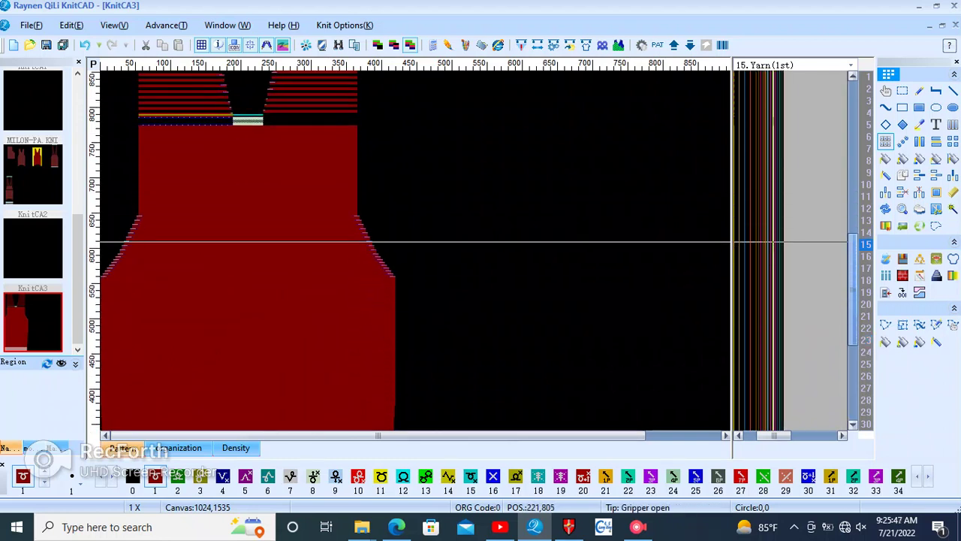
pyautogui.scroll(-2, 774, 242)
pyautogui.scroll(-2, 773, 242)
pyautogui.scroll(-2, 773, 242)
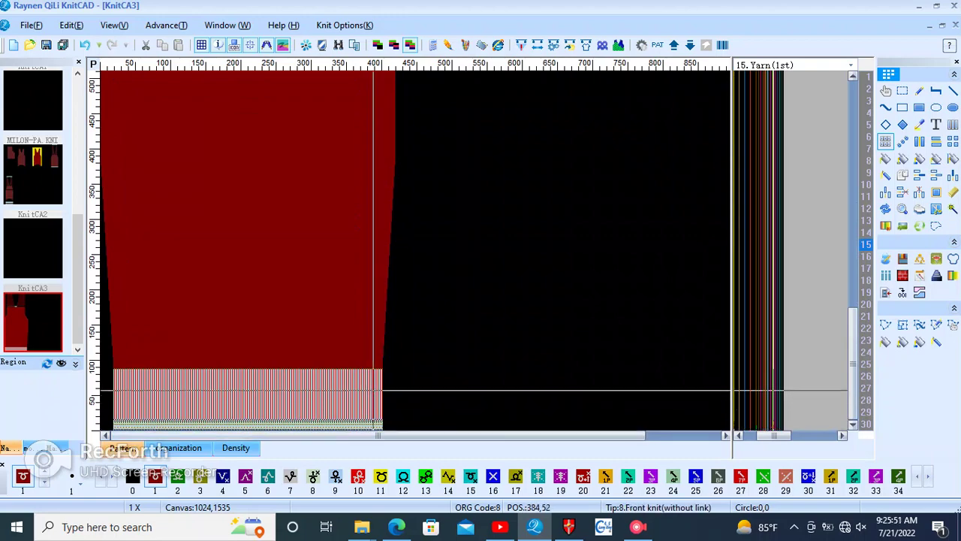
pyautogui.keyDown('ctrl'); pyautogui.scroll(2, 363, 395); pyautogui.keyUp('ctrl')
pyautogui.keyDown('ctrl'); pyautogui.scroll(2, 362, 396); pyautogui.keyUp('ctrl')
pyautogui.keyDown('ctrl'); pyautogui.scroll(1, 416, 248); pyautogui.keyUp('ctrl')
pyautogui.keyDown('ctrl'); pyautogui.scroll(1, 415, 248); pyautogui.keyUp('ctrl')
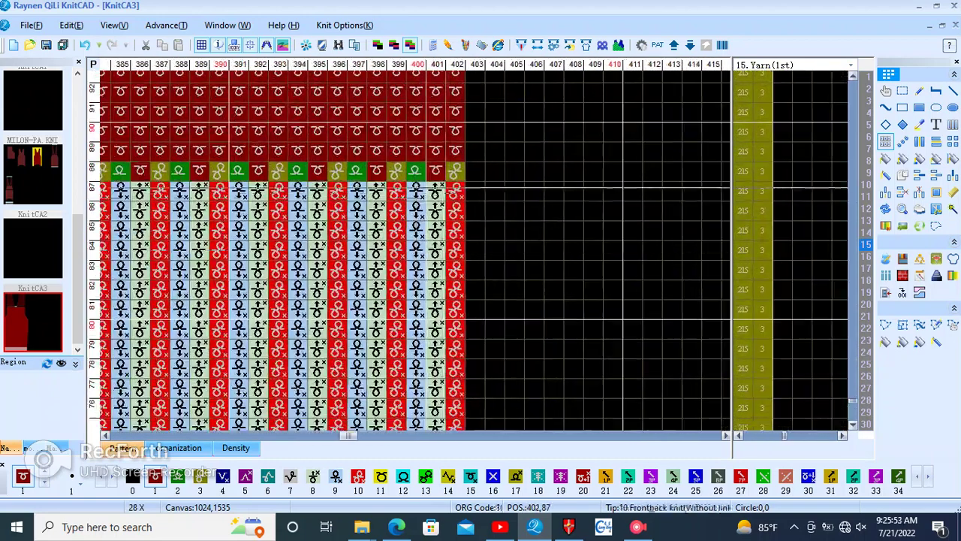
pyautogui.keyDown('ctrl'); pyautogui.scroll(1, 415, 248); pyautogui.keyUp('ctrl')
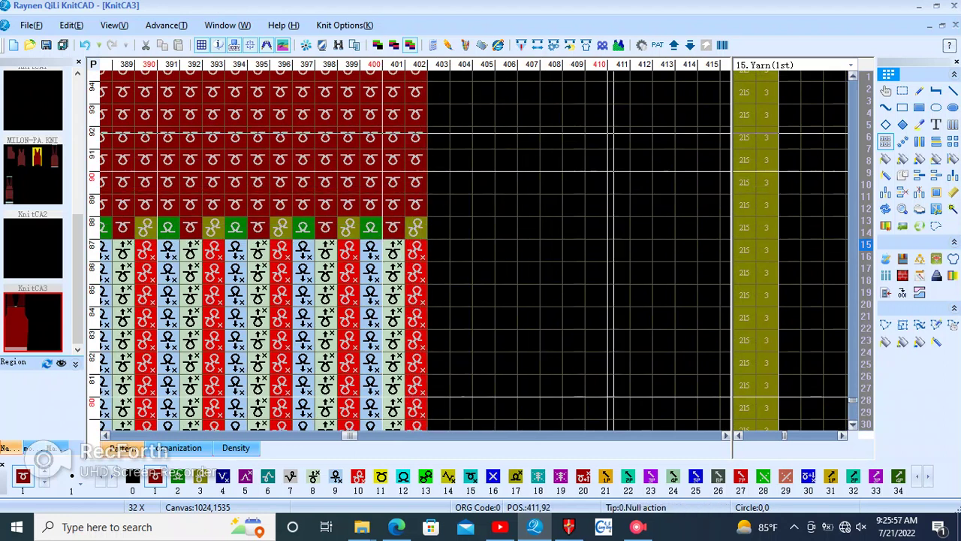
pyautogui.moveTo(392, 175)
pyautogui.mouseDown()
pyautogui.moveTo(394, 298)
pyautogui.moveTo(413, 284)
pyautogui.mouseUp()
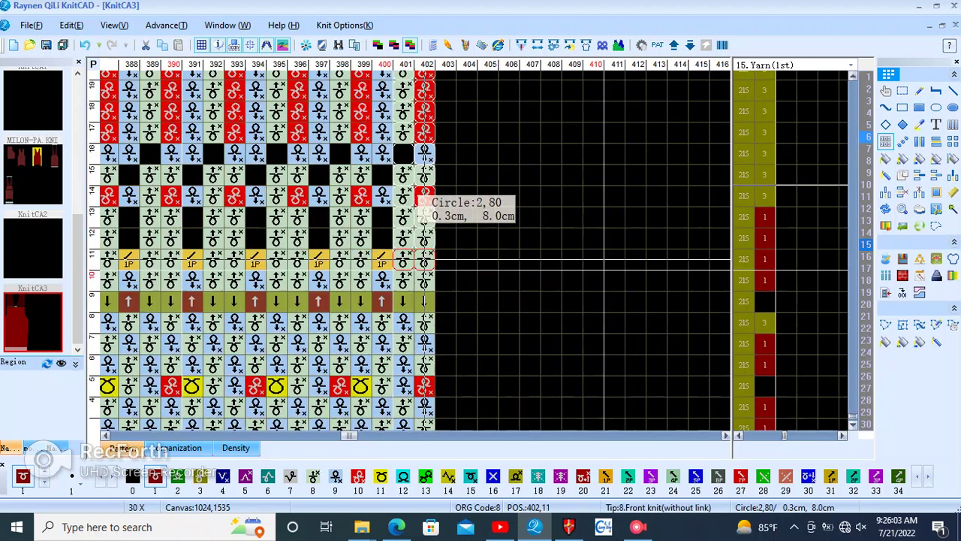
pyautogui.scroll(-4, 413, 284)
pyautogui.moveTo(413, 284)
pyautogui.mouseDown()
pyautogui.moveTo(423, 229)
pyautogui.moveTo(423, 303)
pyautogui.mouseUp()
pyautogui.scroll(2, 423, 303)
pyautogui.scroll(2, 422, 265)
pyautogui.moveTo(425, 263); pyautogui.dragTo(405, 276)
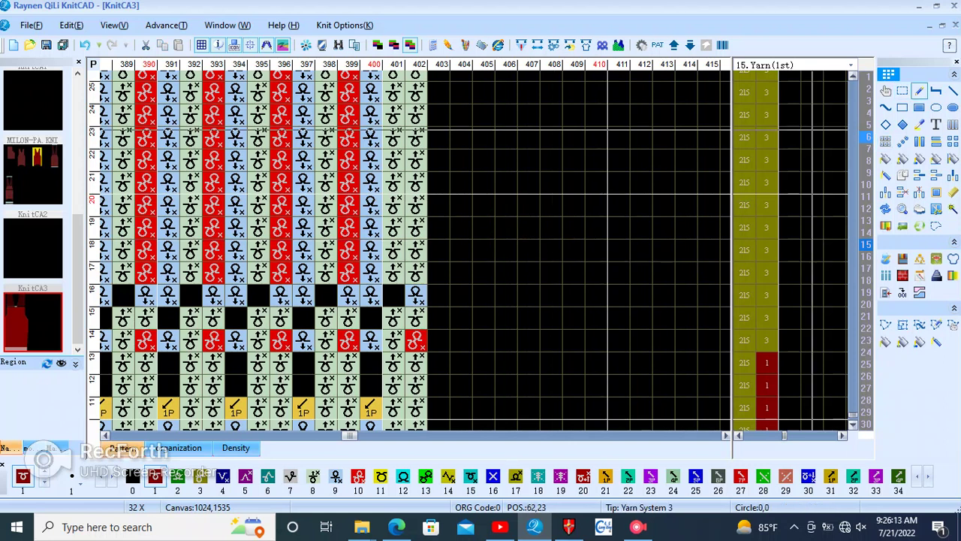
pyautogui.press('3')
pyautogui.click(415, 272)
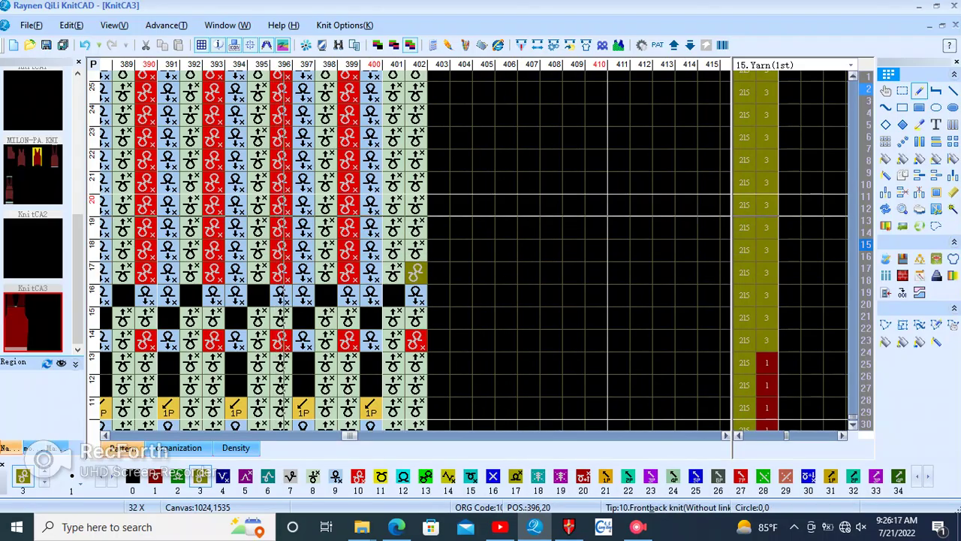
# Step: Scroll through the generated chart to review the rib band and yarn column
pyautogui.scroll(-1, 281, 204)
pyautogui.scroll(-2, 226, 300)
pyautogui.scroll(-2, 187, 360)
pyautogui.scroll(1, 171, 390)
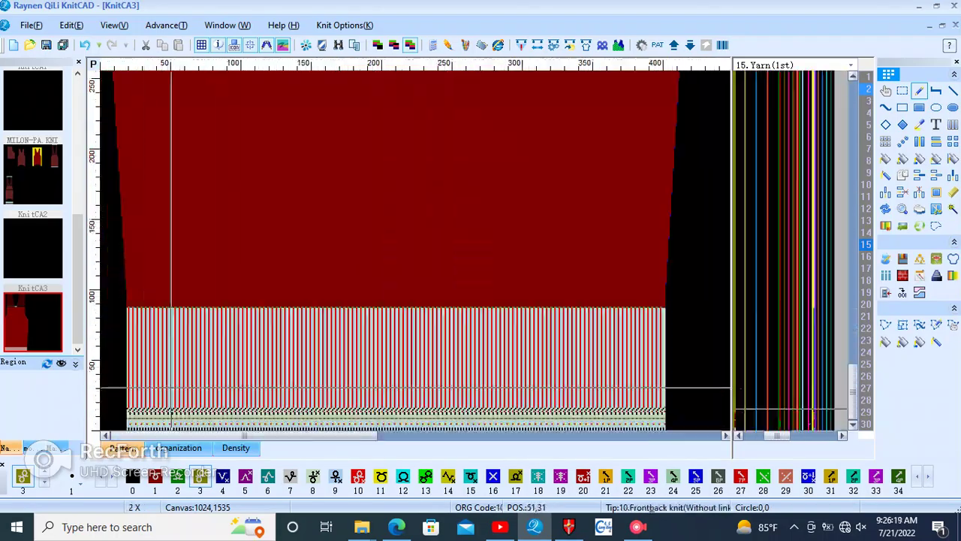
pyautogui.scroll(1, 171, 389)
pyautogui.scroll(2, 187, 353)
pyautogui.scroll(1, 206, 301)
pyautogui.scroll(1, 222, 268)
pyautogui.scroll(-1, 222, 268)
pyautogui.scroll(-2, 187, 338)
pyautogui.scroll(-1, 152, 406)
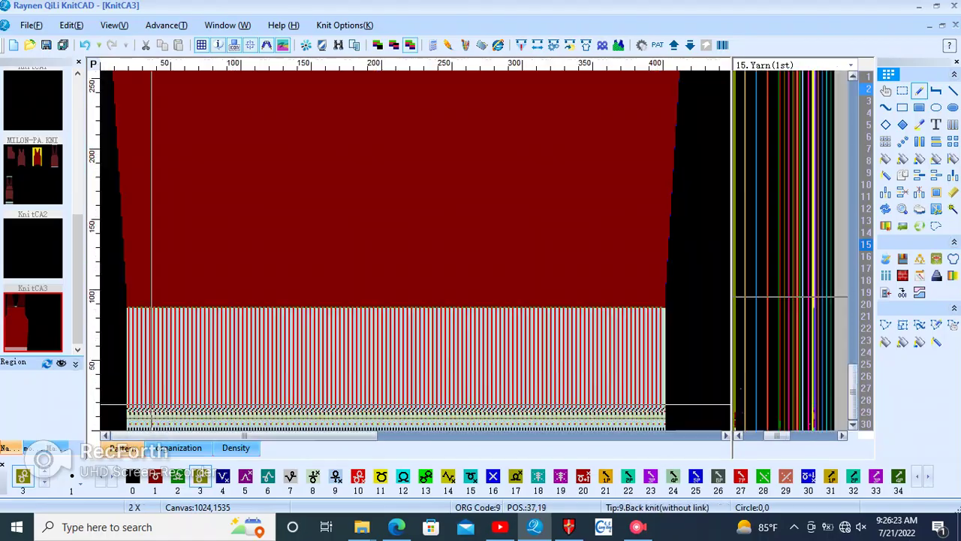
pyautogui.scroll(2, 152, 410)
pyautogui.scroll(1, 300, 360)
pyautogui.scroll(1, 450, 331)
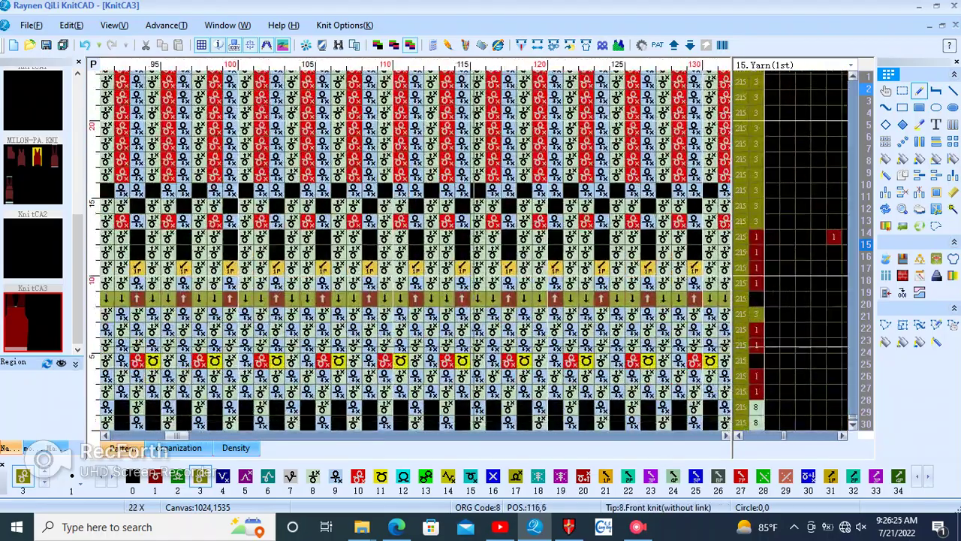
pyautogui.scroll(-1, 415, 323)
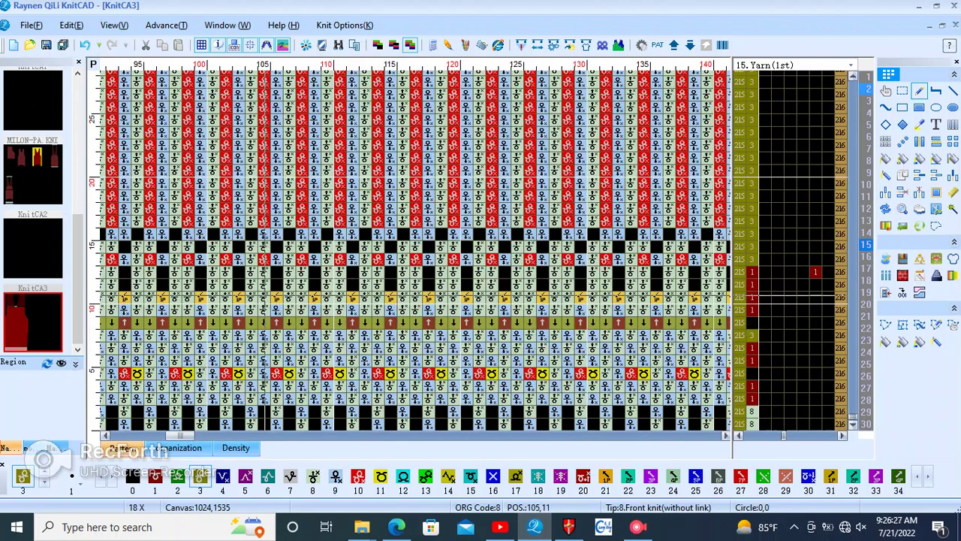
pyautogui.scroll(2, 268, 297)
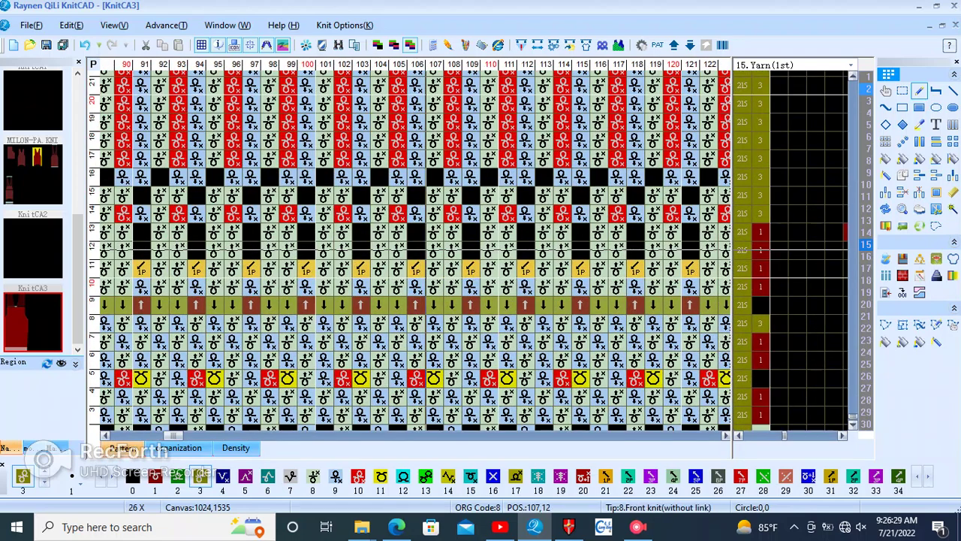
pyautogui.scroll(-1, 425, 250)
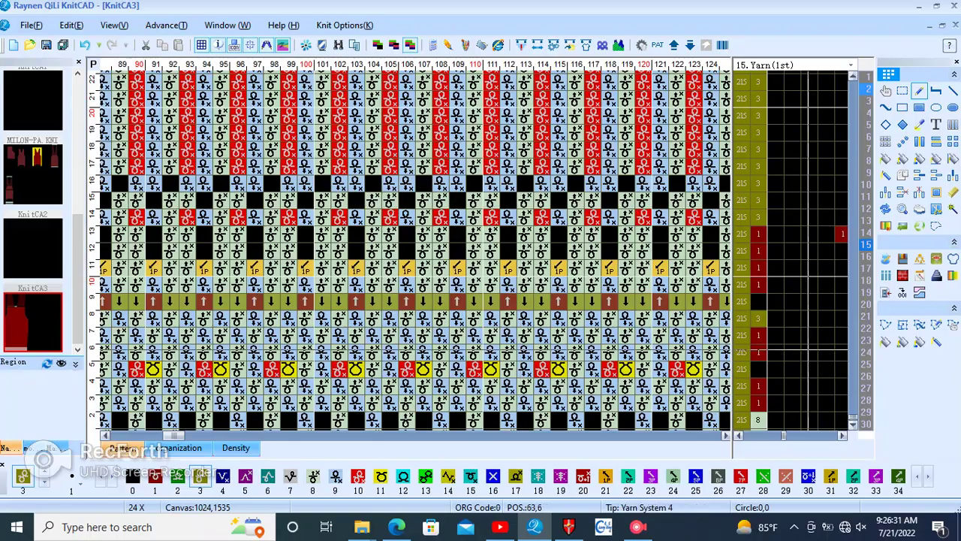
pyautogui.scroll(-2, 415, 240)
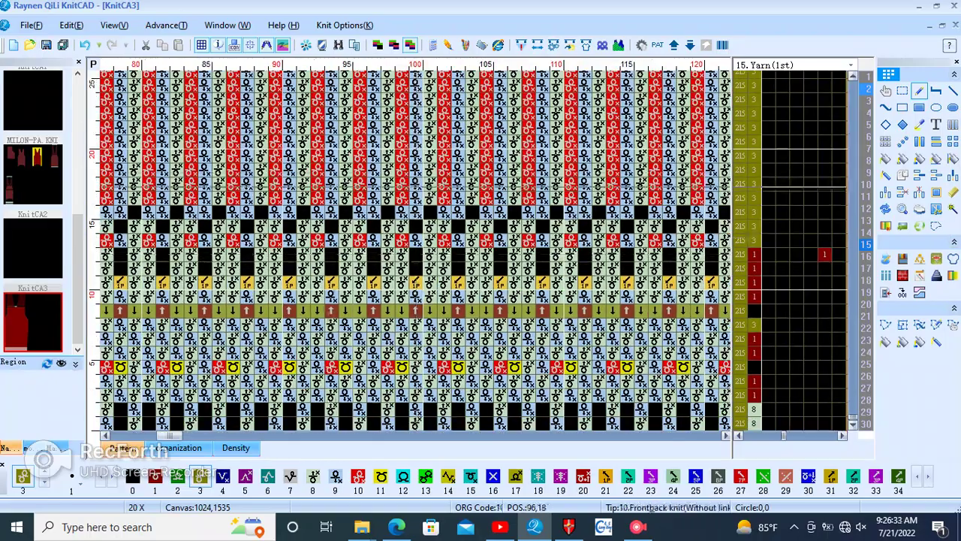
pyautogui.scroll(-2, 167, 416)
pyautogui.scroll(-2, 166, 417)
pyautogui.scroll(-2, 167, 416)
pyautogui.scroll(-2, 166, 416)
pyautogui.scroll(1, 167, 417)
pyautogui.scroll(3, 236, 338)
pyautogui.scroll(-2, 415, 252)
pyautogui.scroll(2, 415, 251)
pyautogui.scroll(2, 415, 251)
pyautogui.scroll(1, 415, 252)
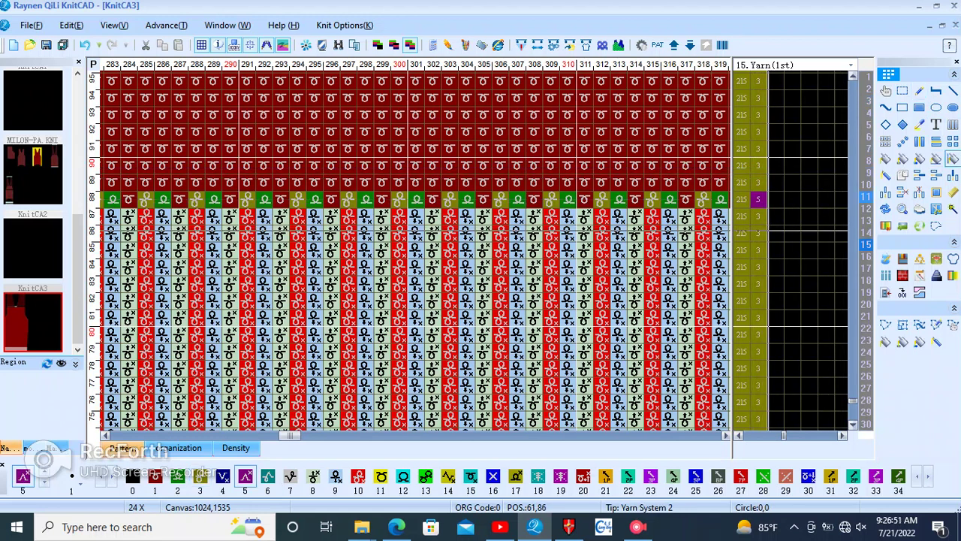
pyautogui.scroll(-3, 480, 315)
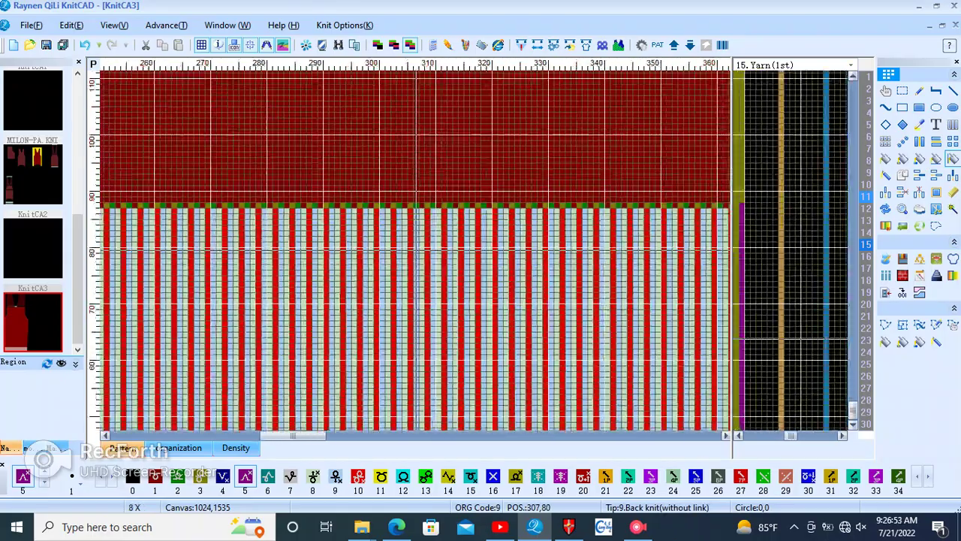
pyautogui.scroll(2, 421, 315)
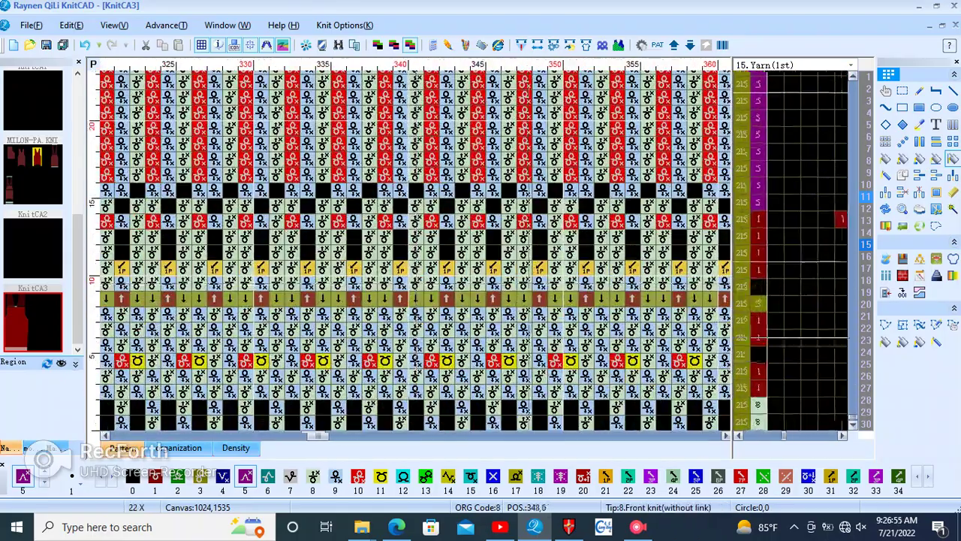
pyautogui.scroll(1, 420, 316)
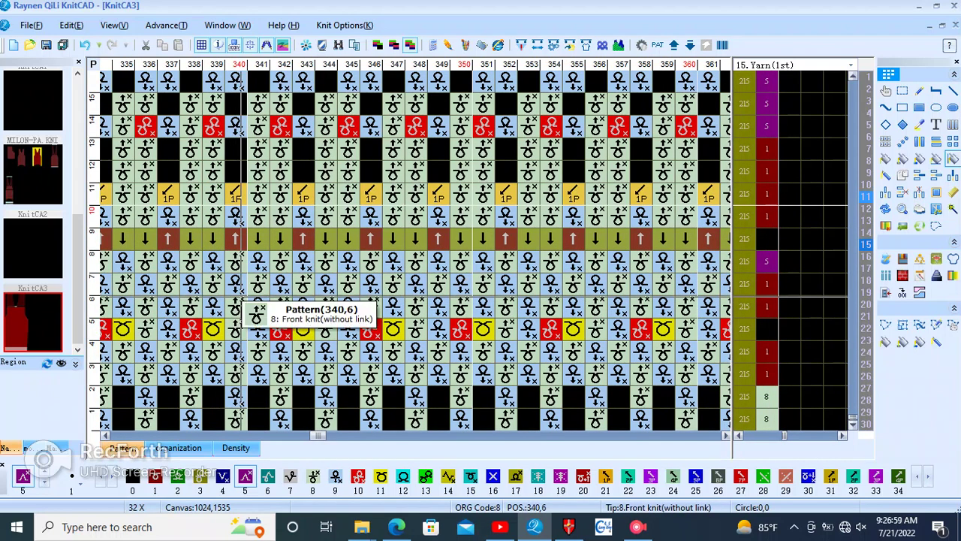
pyautogui.scroll(-2, 413, 281)
pyautogui.scroll(-1, 413, 282)
pyautogui.scroll(-2, 415, 416)
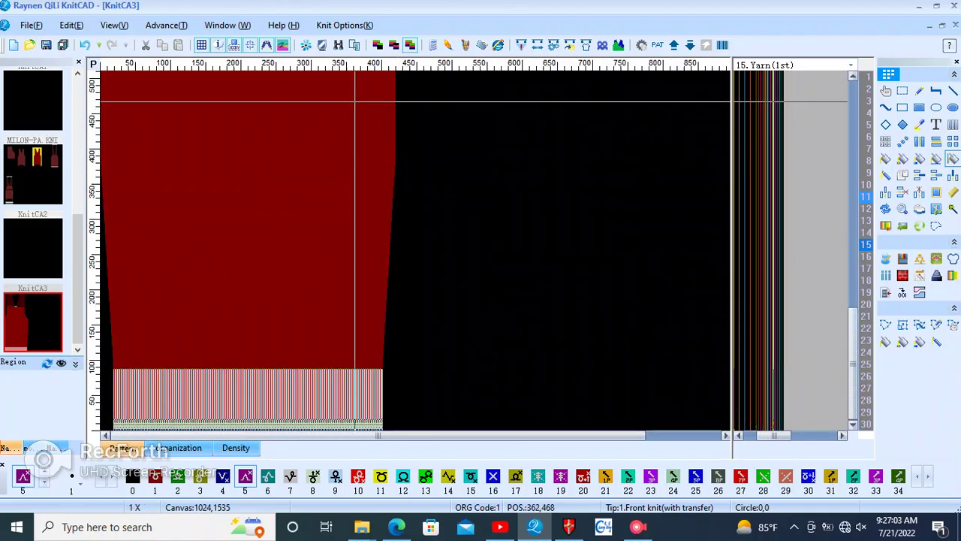
pyautogui.scroll(2, 302, 117)
pyautogui.scroll(-2, 299, 222)
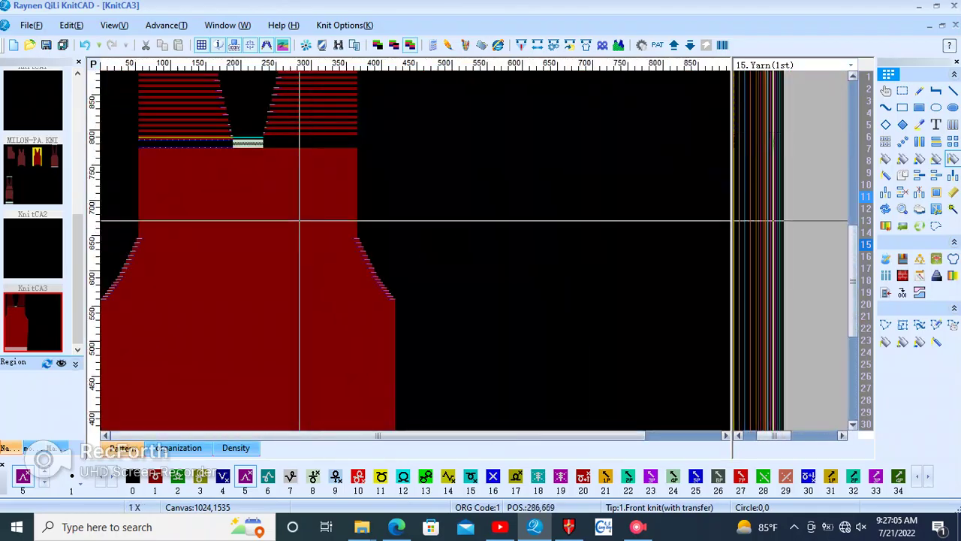
pyautogui.scroll(2, 361, 264)
pyautogui.scroll(1, 488, 240)
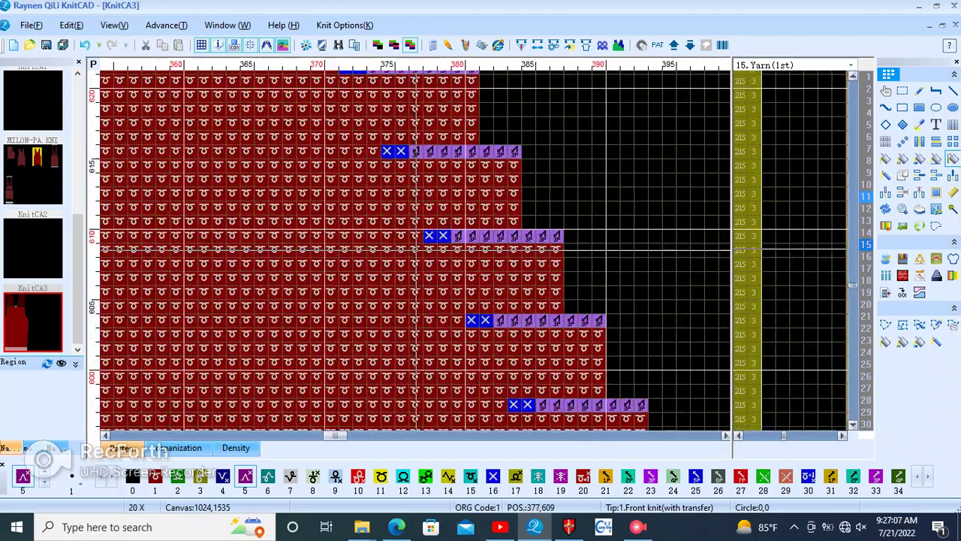
pyautogui.scroll(1, 513, 227)
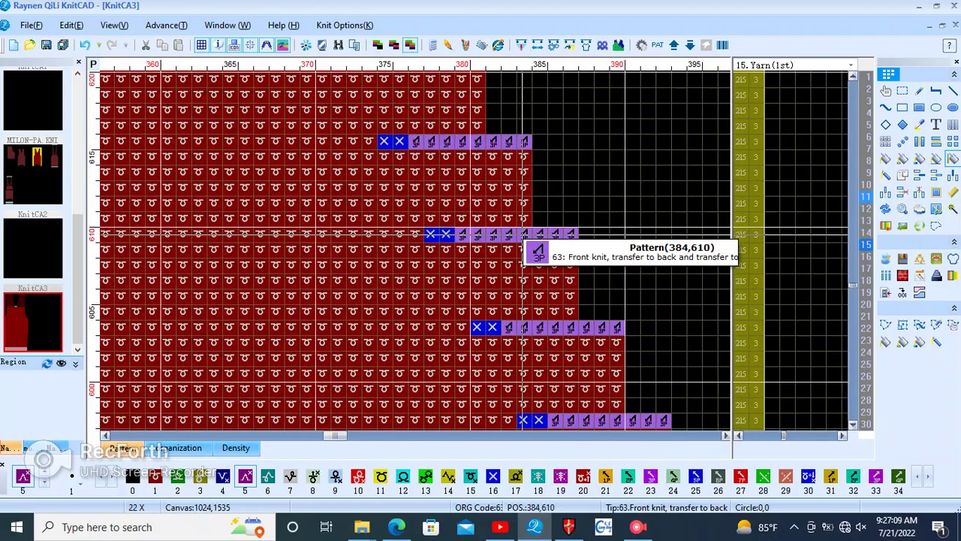
pyautogui.scroll(-1, 349, 234)
pyautogui.scroll(-2, 353, 240)
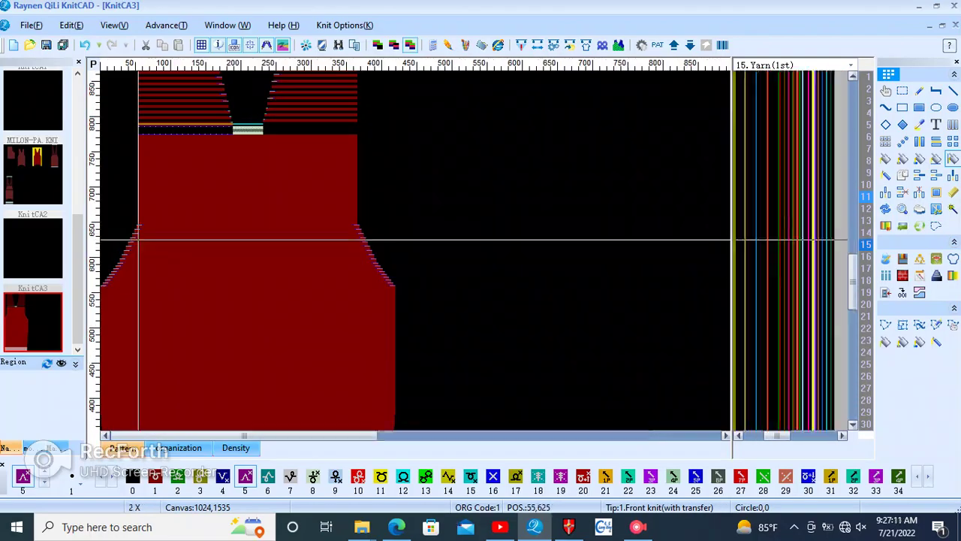
pyautogui.scroll(2, 314, 248)
pyautogui.scroll(1, 314, 248)
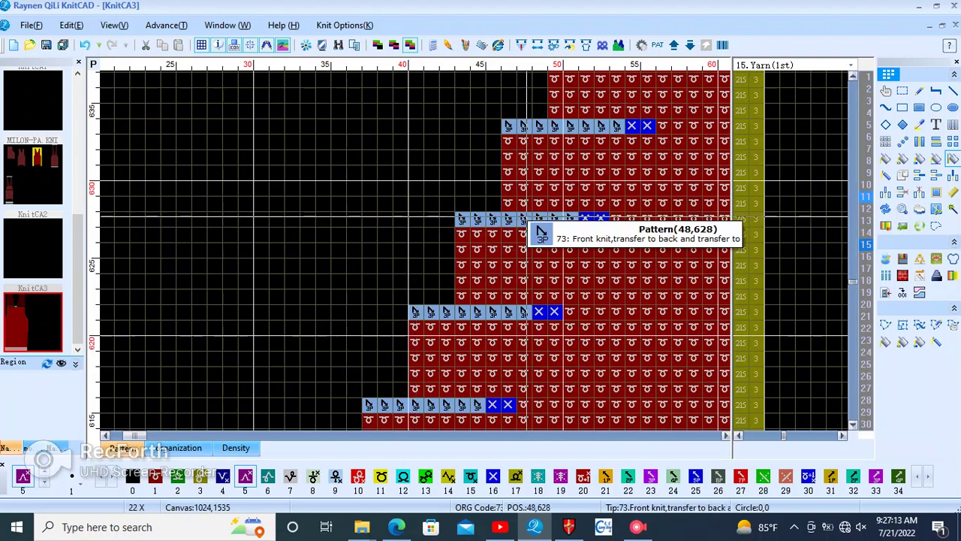
pyautogui.scroll(-1, 531, 217)
pyautogui.scroll(-2, 451, 248)
pyautogui.scroll(-1, 195, 150)
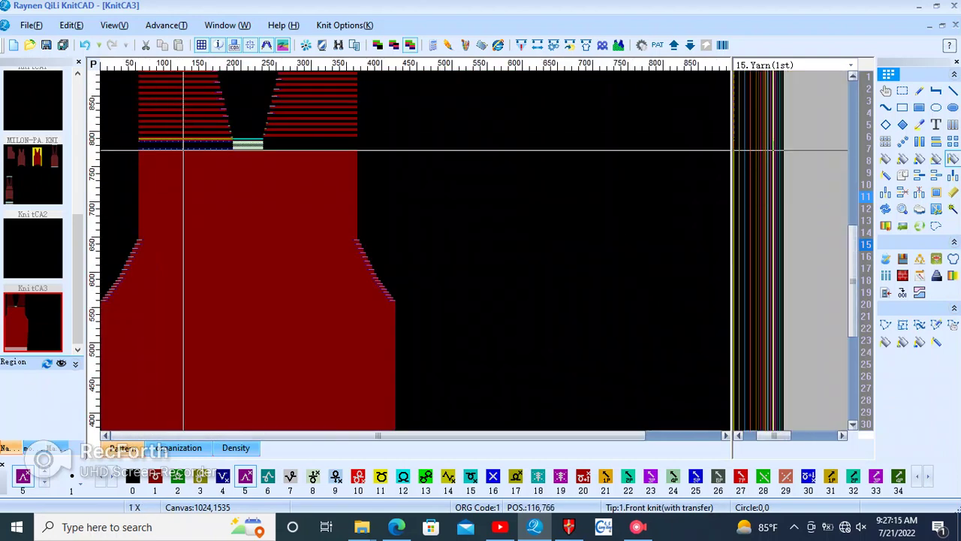
pyautogui.scroll(2, 223, 129)
pyautogui.scroll(1, 435, 238)
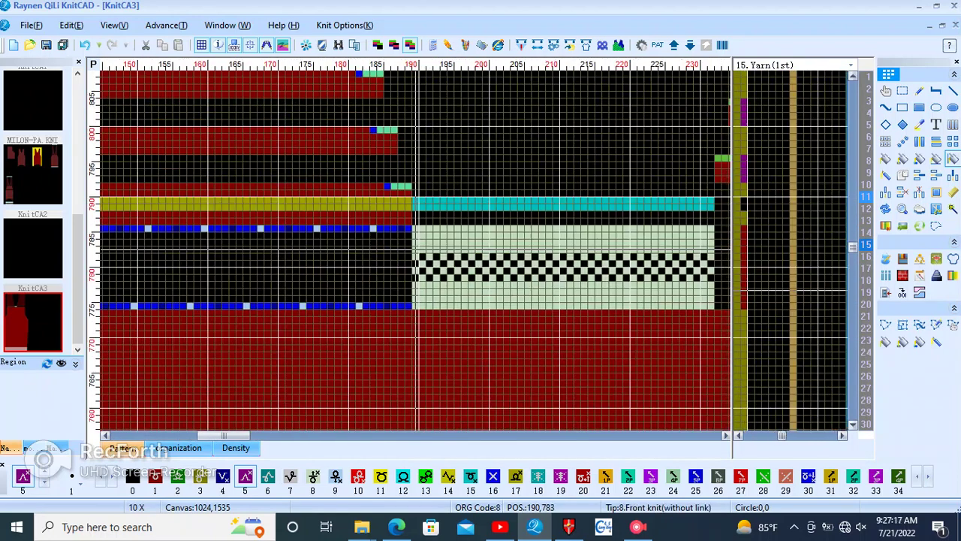
pyautogui.scroll(2, 416, 251)
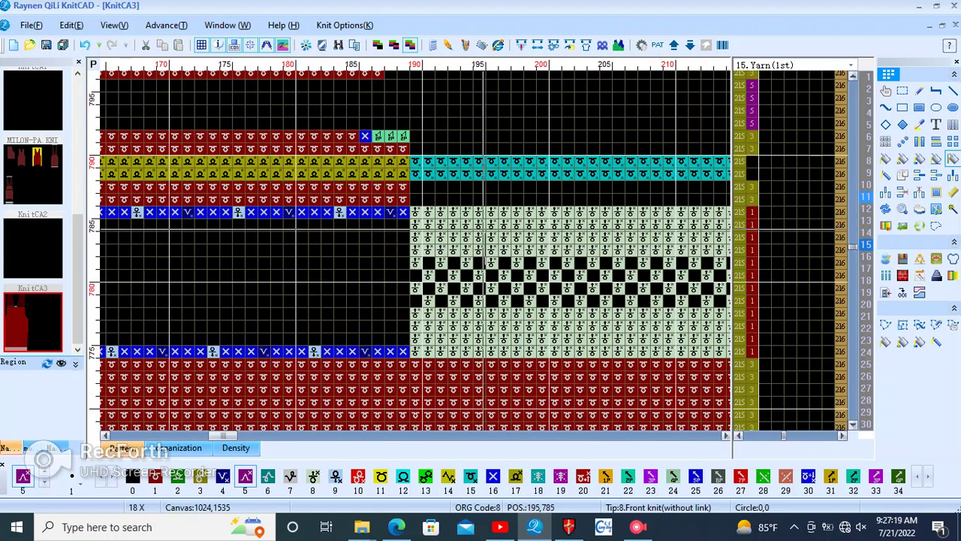
pyautogui.scroll(-1, 415, 248)
pyautogui.scroll(-1, 415, 248)
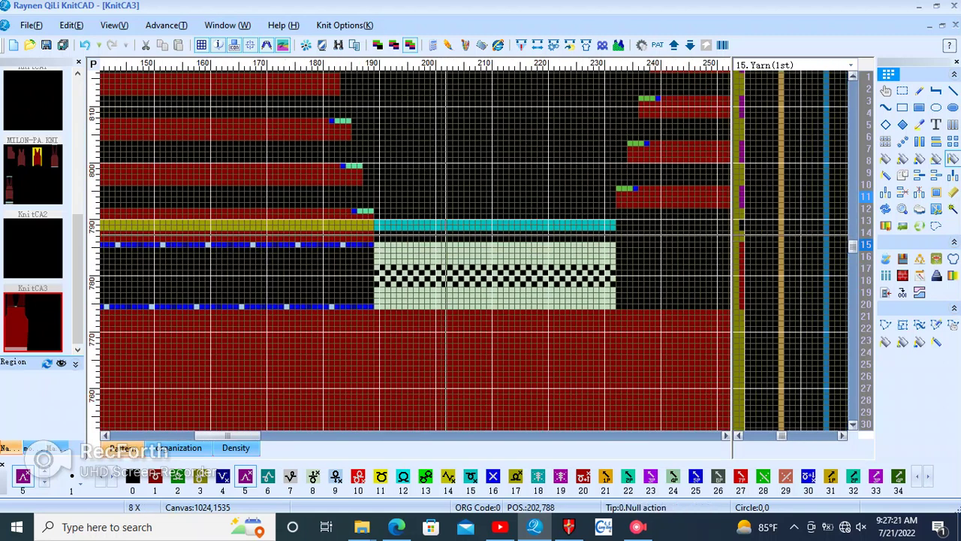
pyautogui.scroll(1, 434, 245)
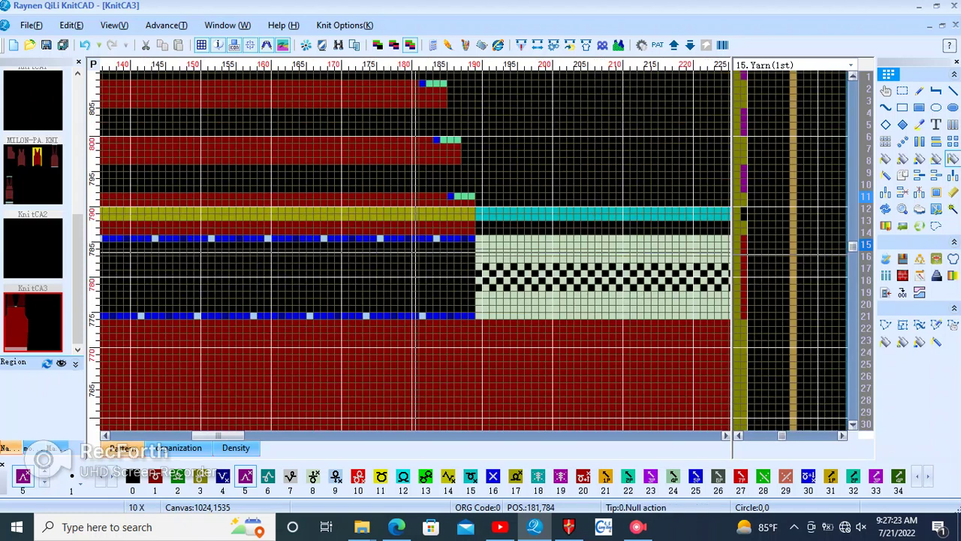
pyautogui.scroll(1, 530, 248)
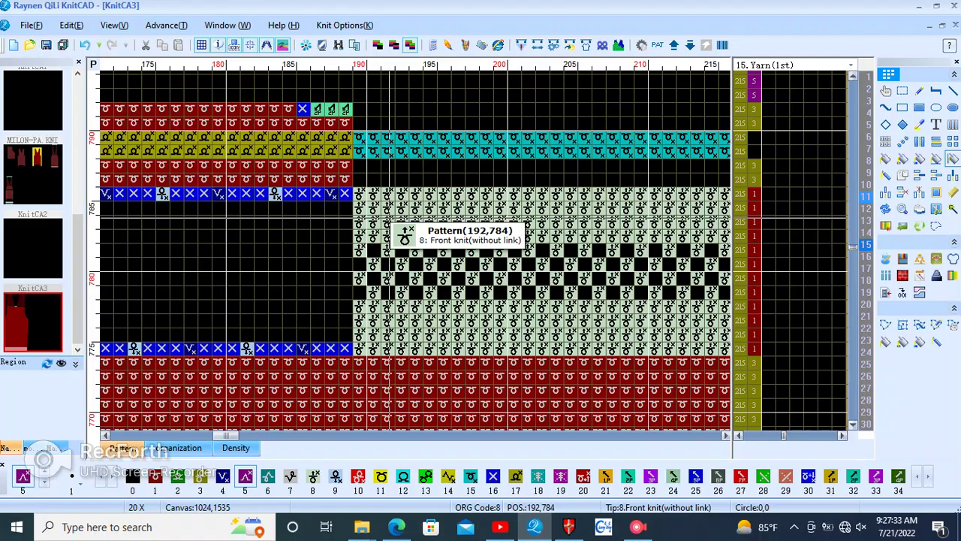
pyautogui.scroll(-2, 421, 214)
pyautogui.scroll(-2, 436, 207)
pyautogui.scroll(-2, 441, 202)
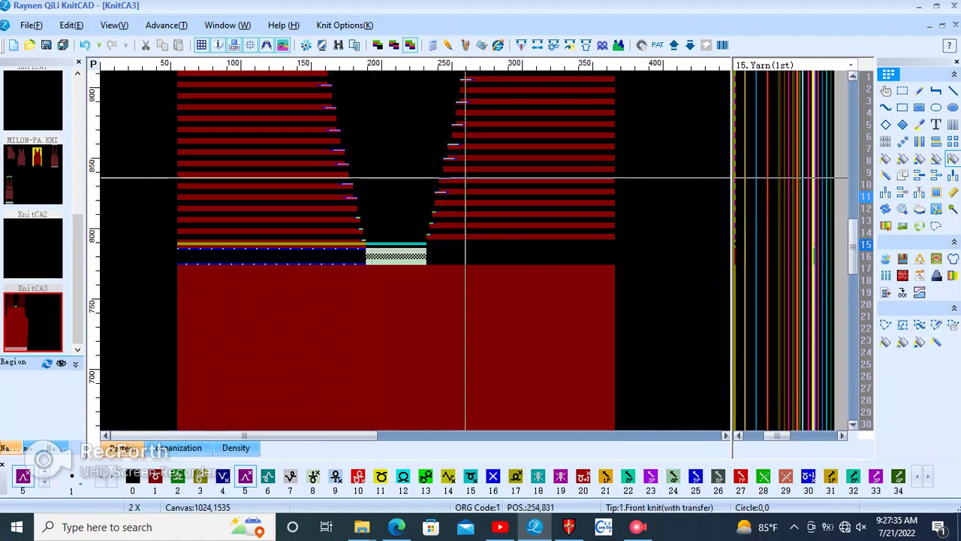
pyautogui.scroll(3, 441, 203)
pyautogui.scroll(3, 511, 261)
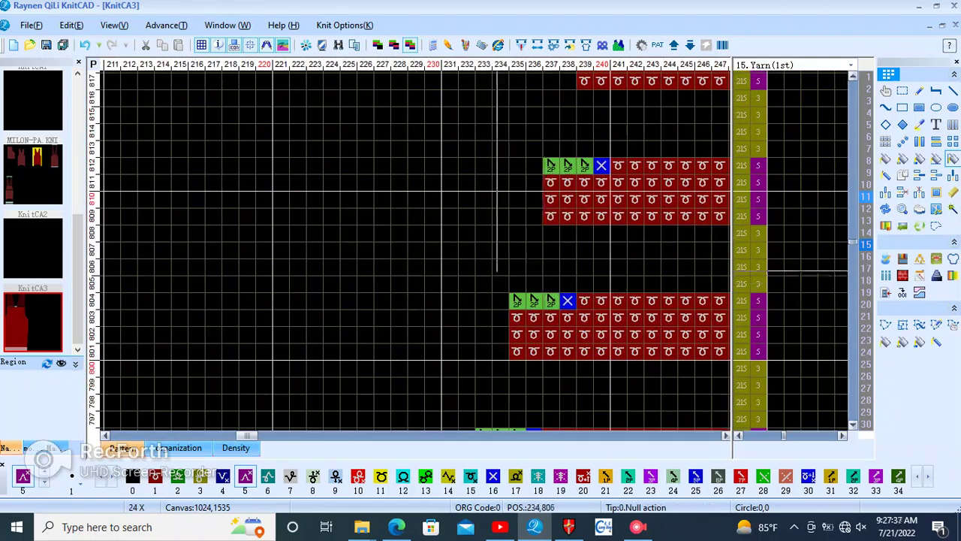
pyautogui.scroll(-1, 510, 261)
pyautogui.scroll(-1, 510, 261)
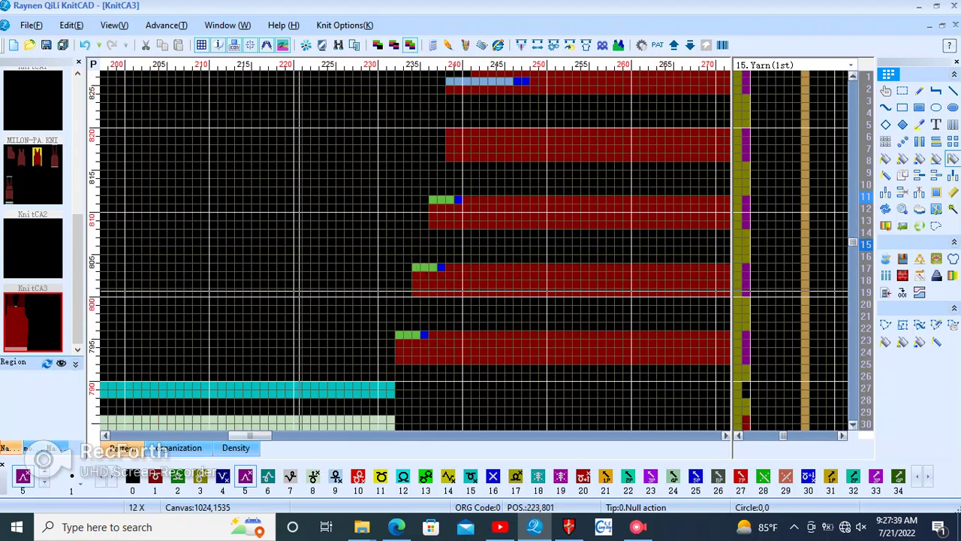
pyautogui.scroll(2, 299, 291)
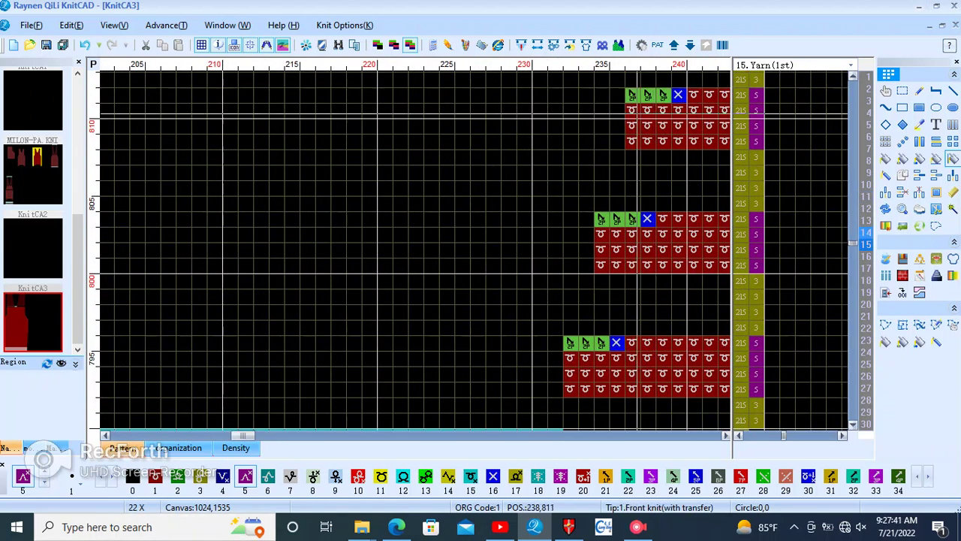
pyautogui.scroll(-3, 576, 271)
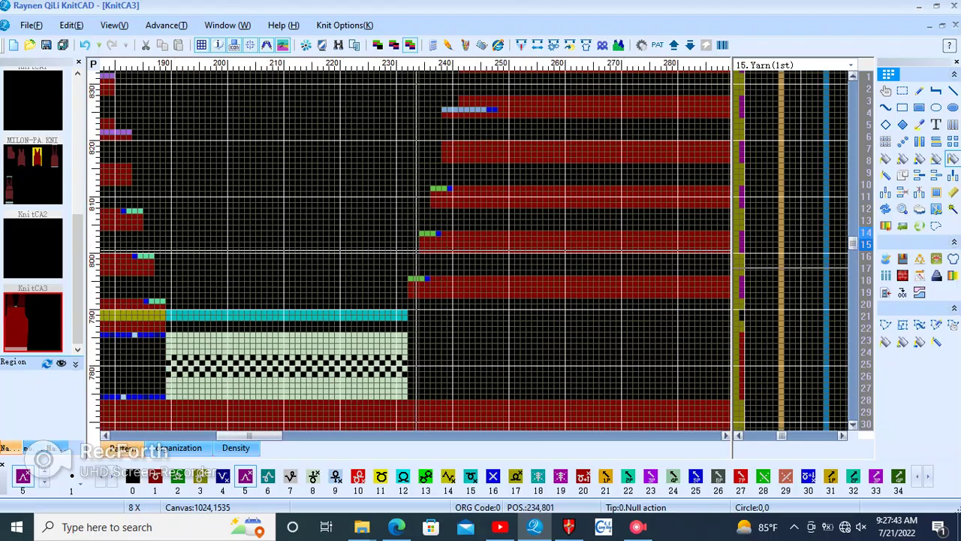
pyautogui.scroll(-3, 263, 255)
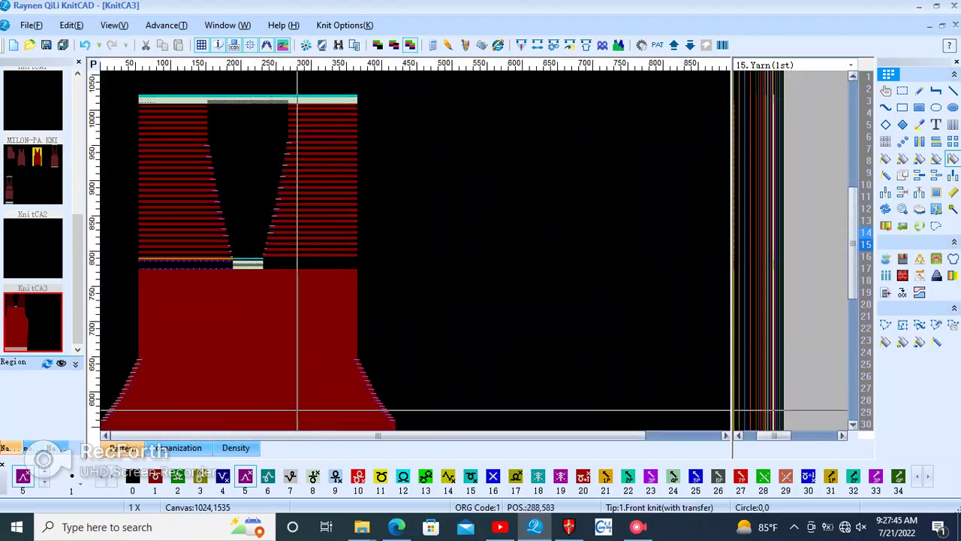
pyautogui.scroll(-3, 303, 249)
pyautogui.scroll(3, 236, 388)
pyautogui.scroll(2, 416, 250)
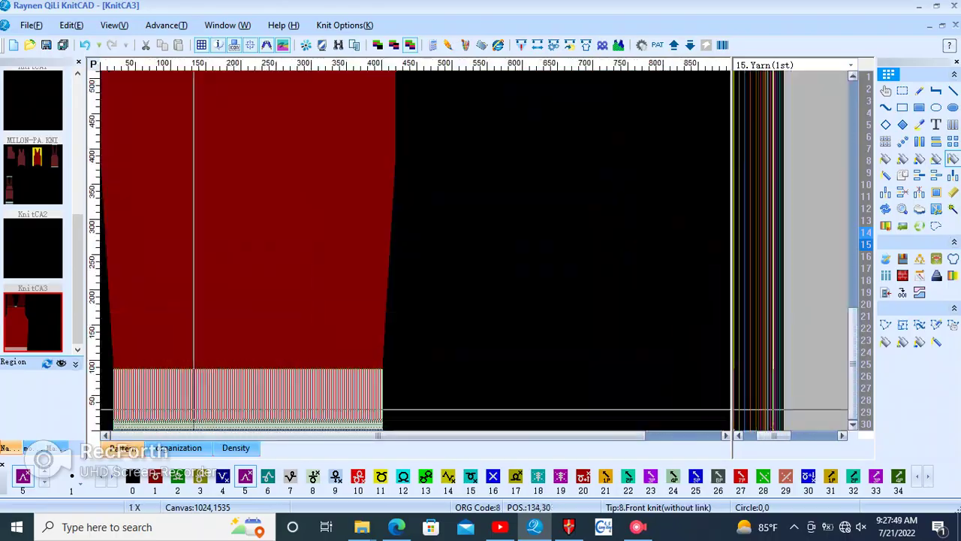
pyautogui.scroll(1, 323, 251)
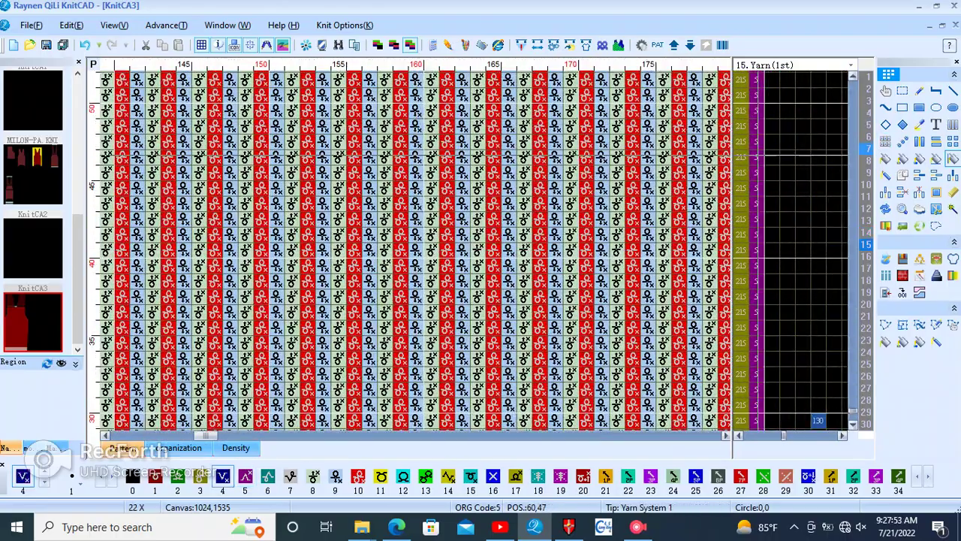
pyautogui.scroll(-3, 413, 250)
pyautogui.scroll(-4, 415, 250)
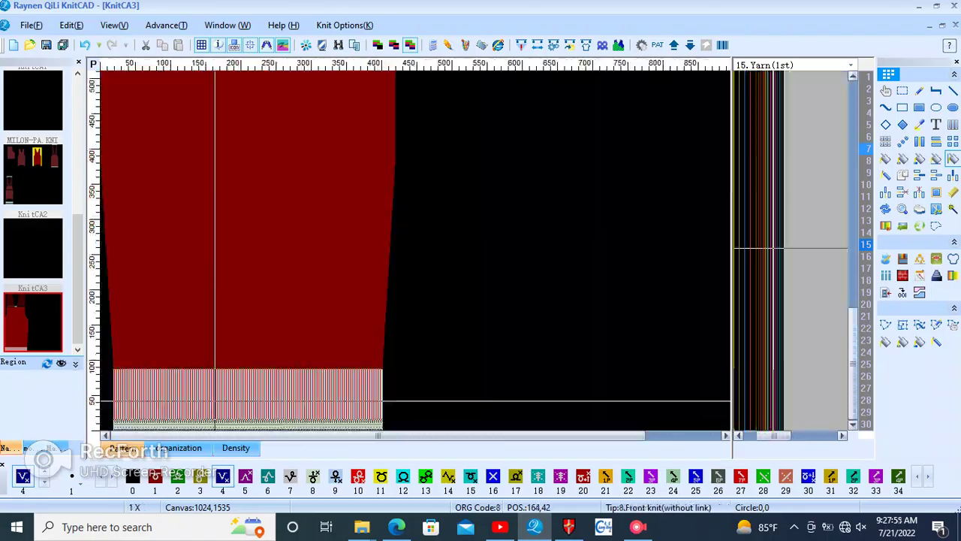
pyautogui.scroll(2, 215, 401)
pyautogui.scroll(2, 215, 376)
pyautogui.scroll(2, 215, 338)
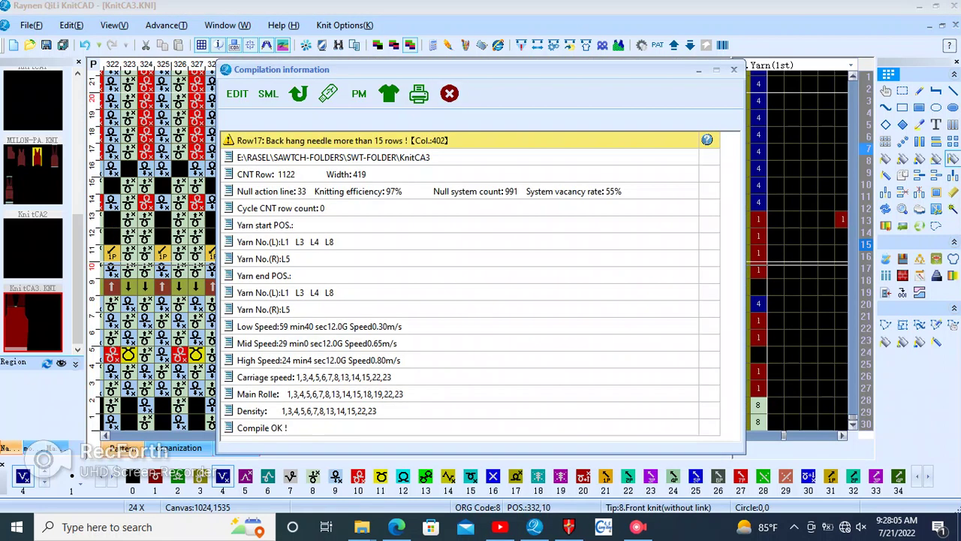
# Step: Jump the chart to the Row17 back-hang-needle warning at column 402
pyautogui.click(411, 140)
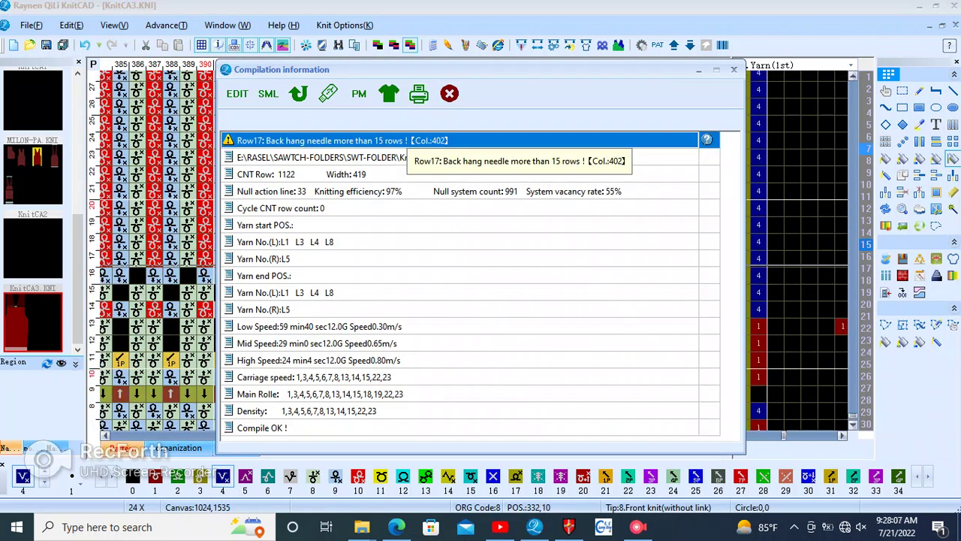
# Step: Dismiss the Compile OK report and look over the compiled sweater chart
pyautogui.click(449, 93)
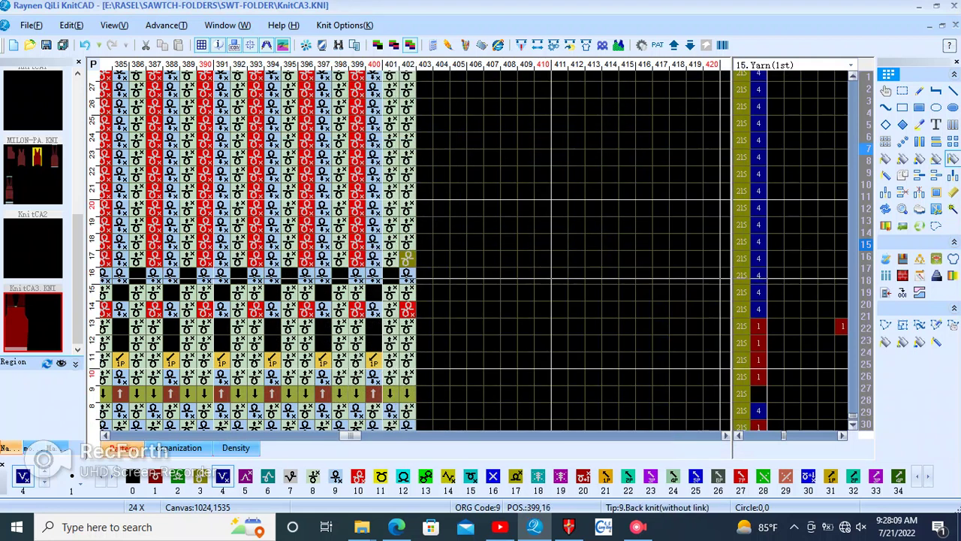
pyautogui.scroll(1, 409, 257)
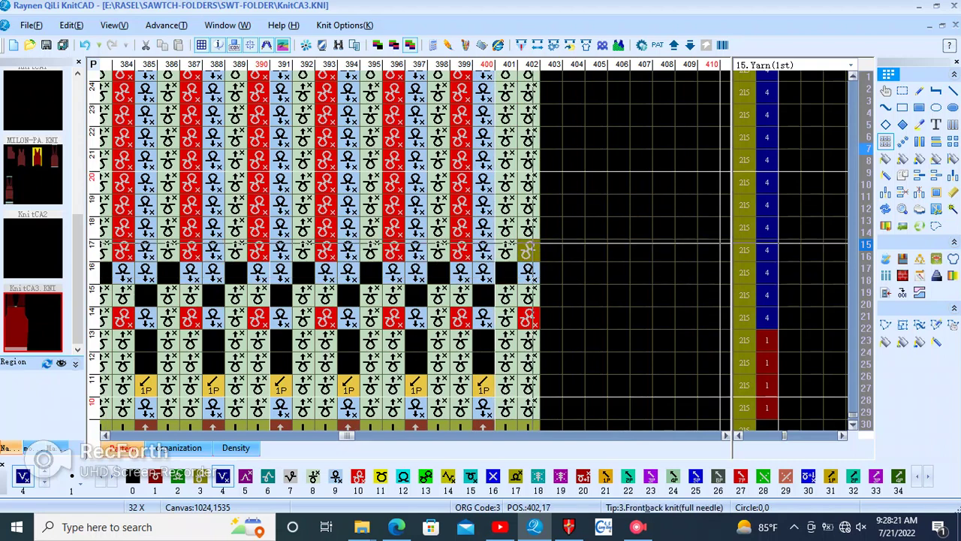
pyautogui.scroll(-1, 284, 287)
pyautogui.scroll(-2, 300, 285)
pyautogui.scroll(-1, 376, 263)
pyautogui.scroll(3, 415, 249)
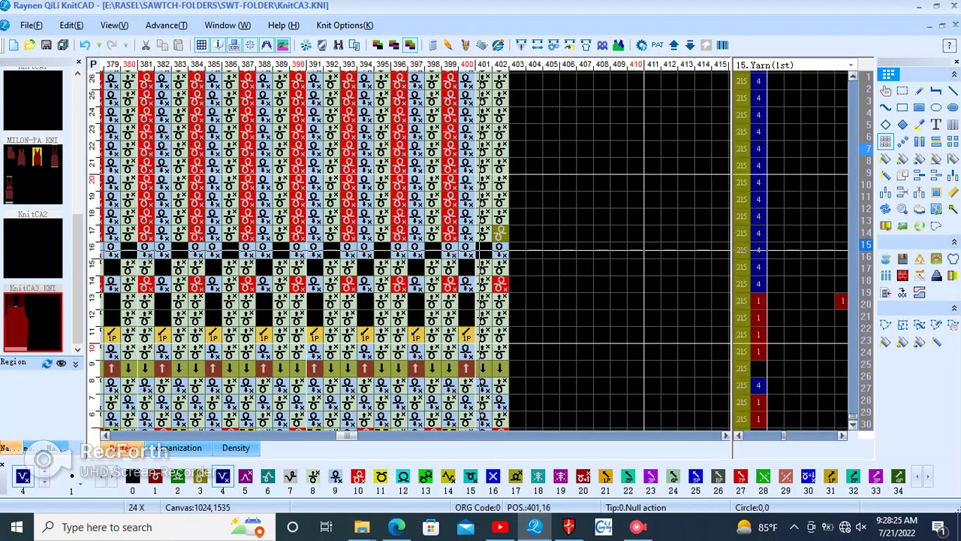
pyautogui.scroll(1, 420, 244)
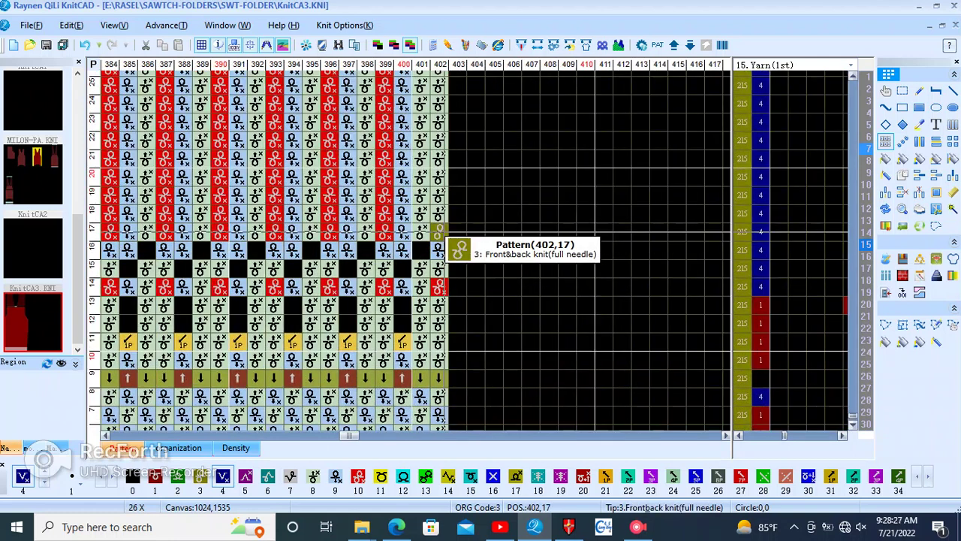
# Step: Recode the stitch at column 402, row 17 to front-knit stitch 8
pyautogui.press('0')
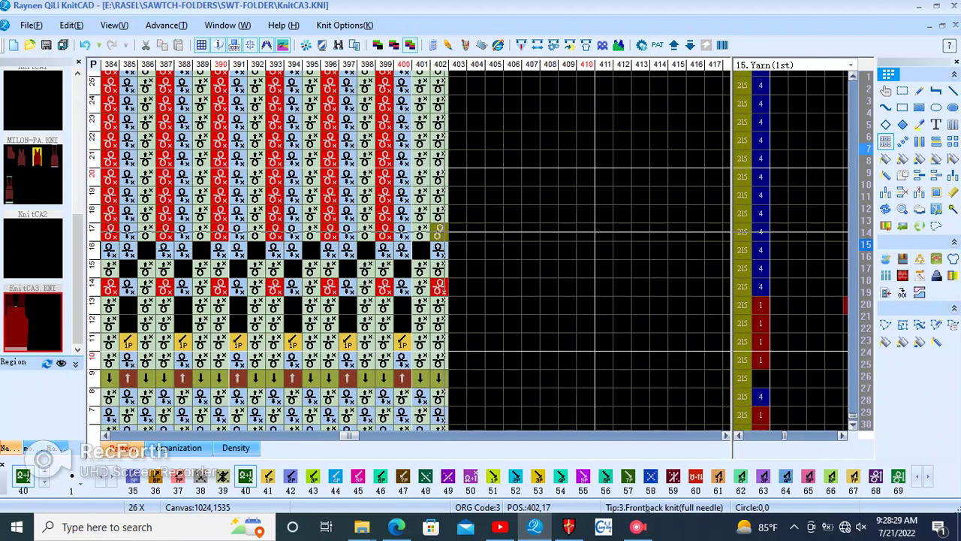
pyautogui.moveTo(437, 231); pyautogui.dragTo(616, 169)
pyautogui.click(919, 91)
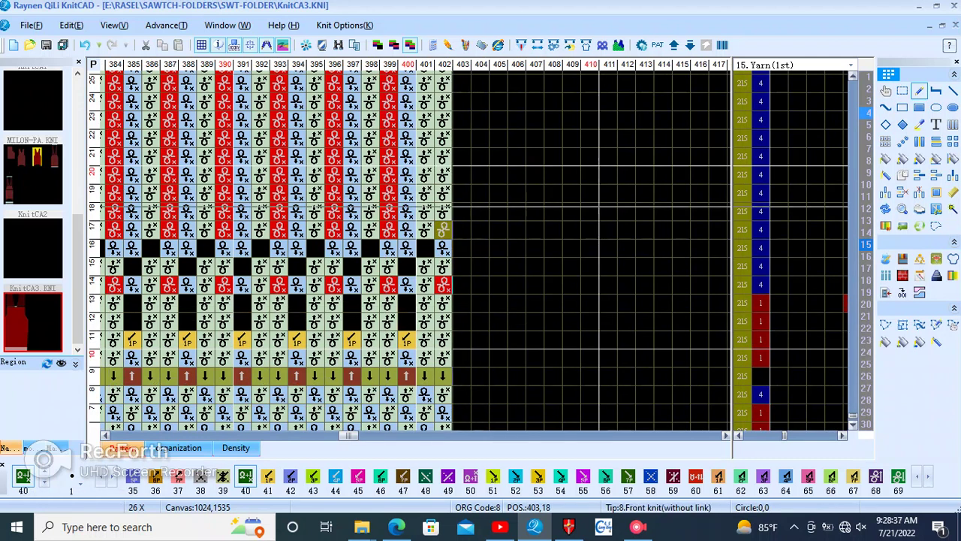
pyautogui.click(443, 229)
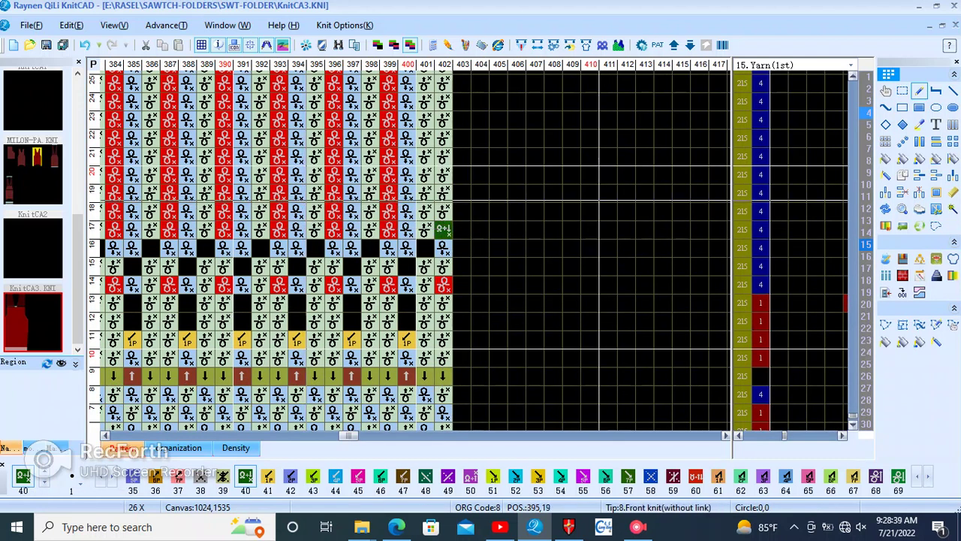
# Step: Recompile the chart, OK at 1124 rows and 96% efficiency, and close the report
pyautogui.hotkey('ctrl', 's')
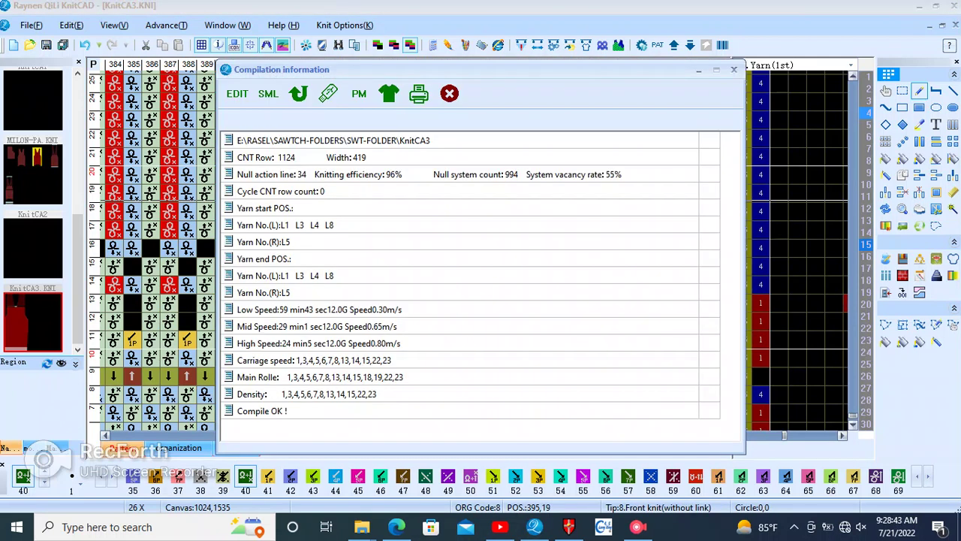
pyautogui.click(449, 93)
pyautogui.scroll(-2, 306, 186)
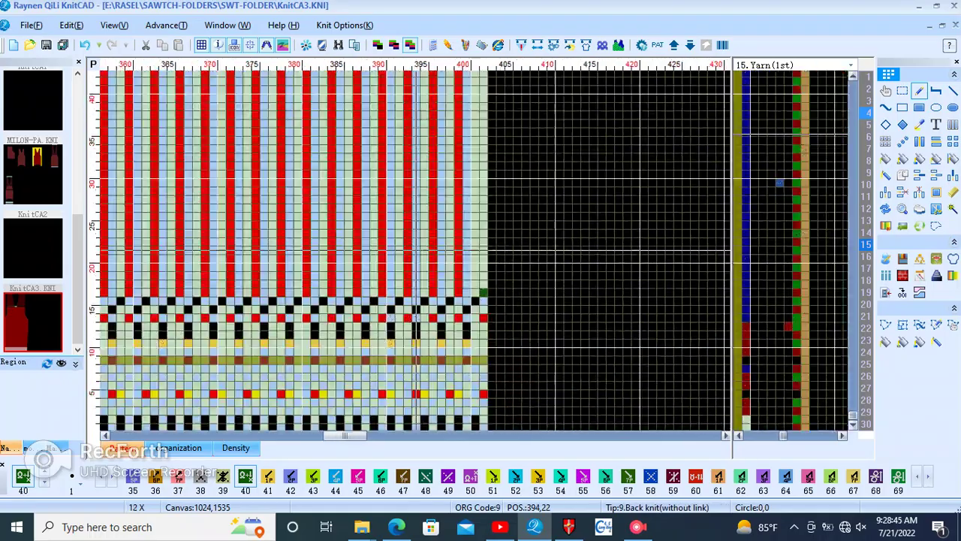
pyautogui.scroll(-2, 307, 187)
pyautogui.scroll(-1, 306, 186)
pyautogui.scroll(2, 331, 203)
pyautogui.scroll(-1, 353, 218)
pyautogui.scroll(1, 416, 250)
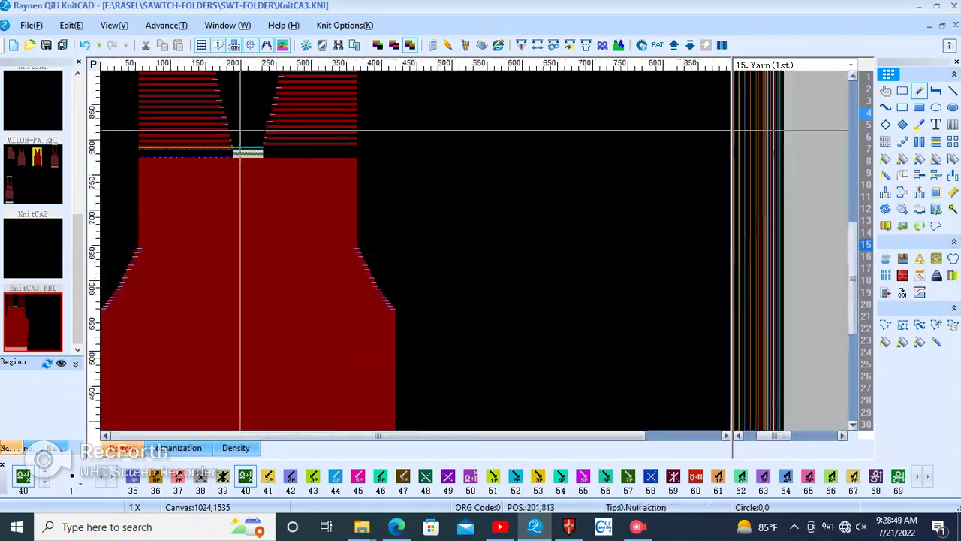
pyautogui.scroll(2, 241, 129)
pyautogui.scroll(-2, 415, 221)
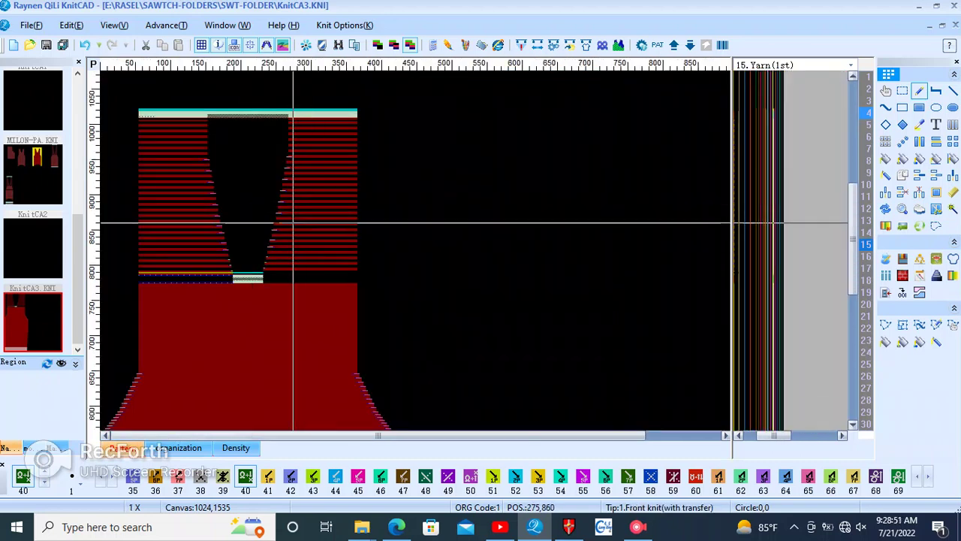
pyautogui.scroll(2, 311, 253)
pyautogui.scroll(1, 416, 251)
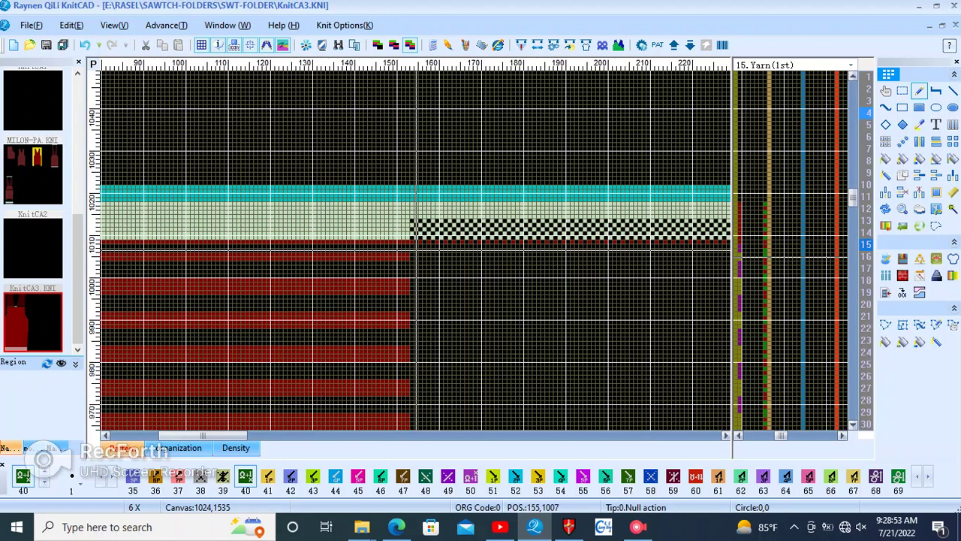
pyautogui.scroll(-3, 375, 251)
pyautogui.scroll(3, 375, 251)
pyautogui.scroll(1, 415, 256)
pyautogui.scroll(1, 415, 270)
pyautogui.scroll(-1, 415, 256)
pyautogui.scroll(1, 415, 255)
pyautogui.scroll(-1, 415, 255)
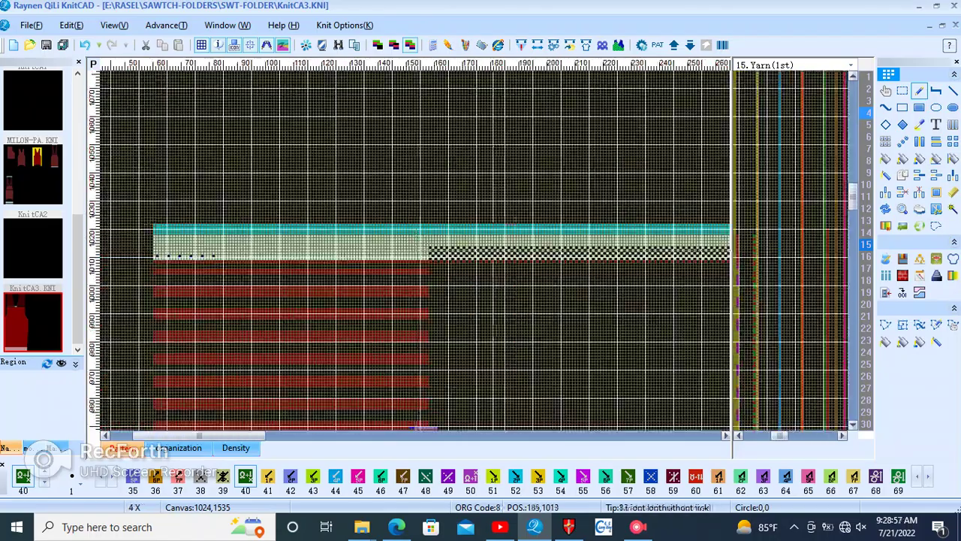
pyautogui.scroll(1, 415, 255)
pyautogui.scroll(-1, 415, 255)
pyautogui.scroll(-1, 416, 241)
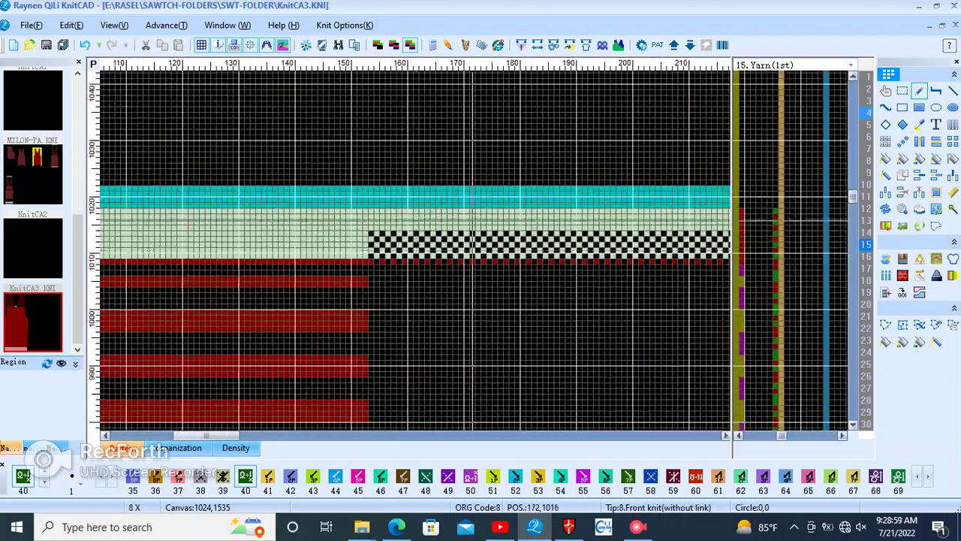
pyautogui.scroll(-1, 417, 225)
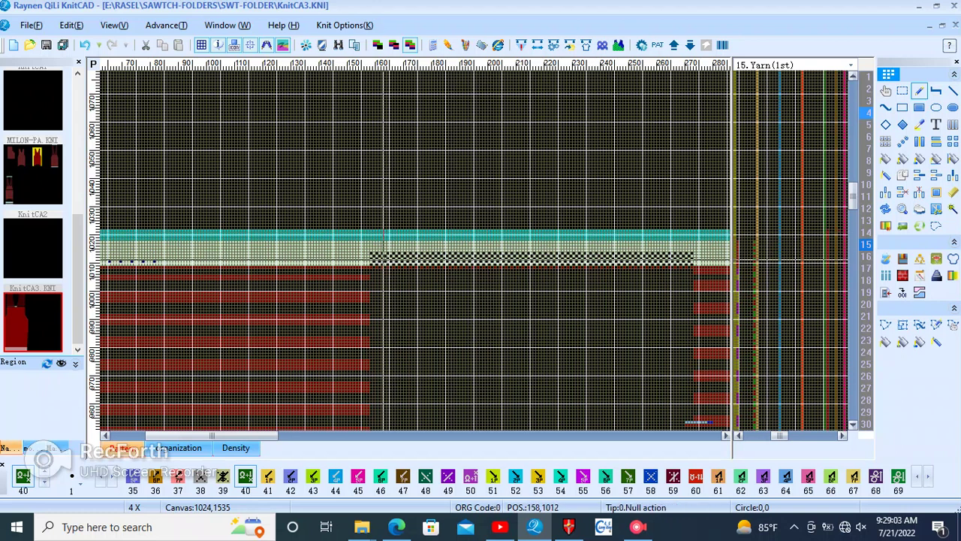
pyautogui.scroll(1, 415, 256)
pyautogui.scroll(1, 415, 255)
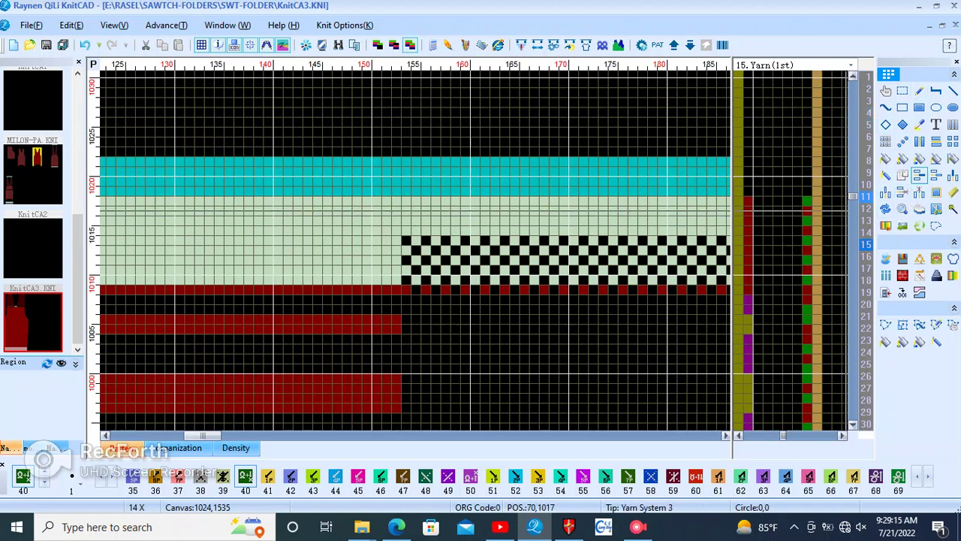
pyautogui.click(919, 175)
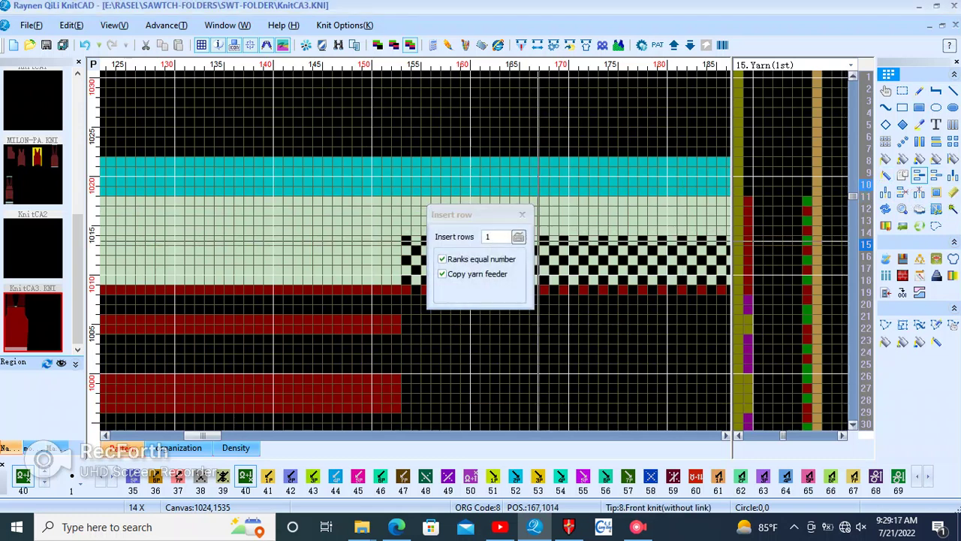
# Step: Insert 2 rows with equal ranks and copied yarn feeders, and confirm
pyautogui.click(518, 236)
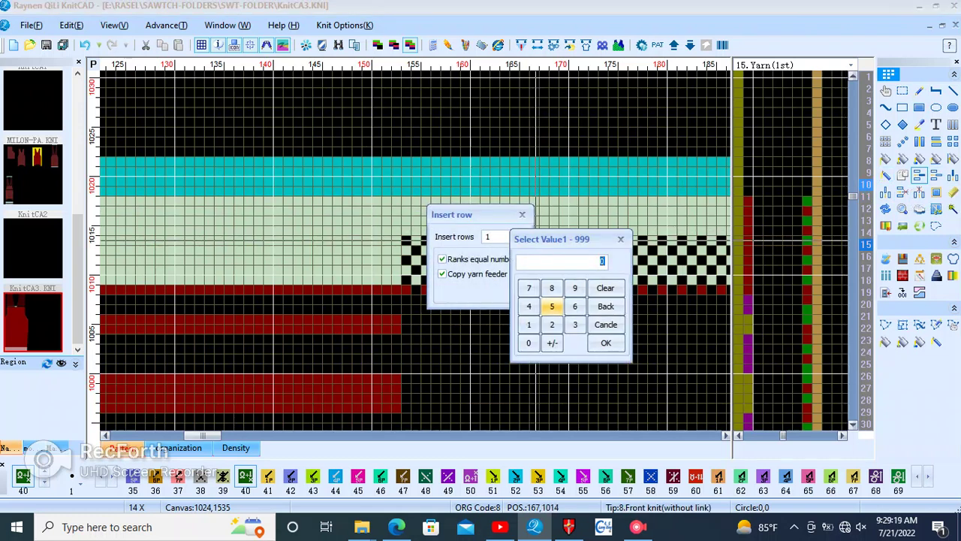
pyautogui.click(605, 343)
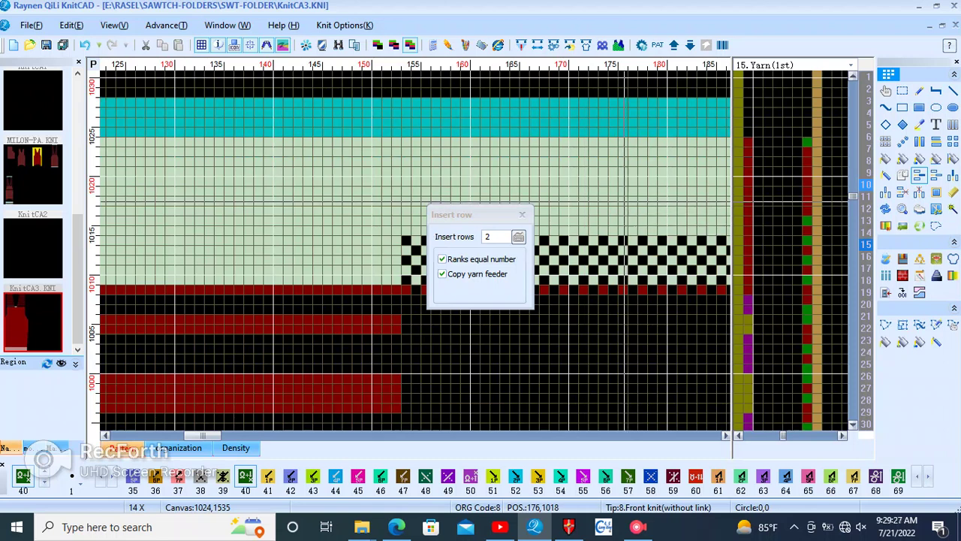
pyautogui.press('Return')
# Step: Near columns 260–295, fill the right-side red row under the collar with collar stitches
pyautogui.scroll(-1, 420, 204)
pyautogui.scroll(-3, 225, 251)
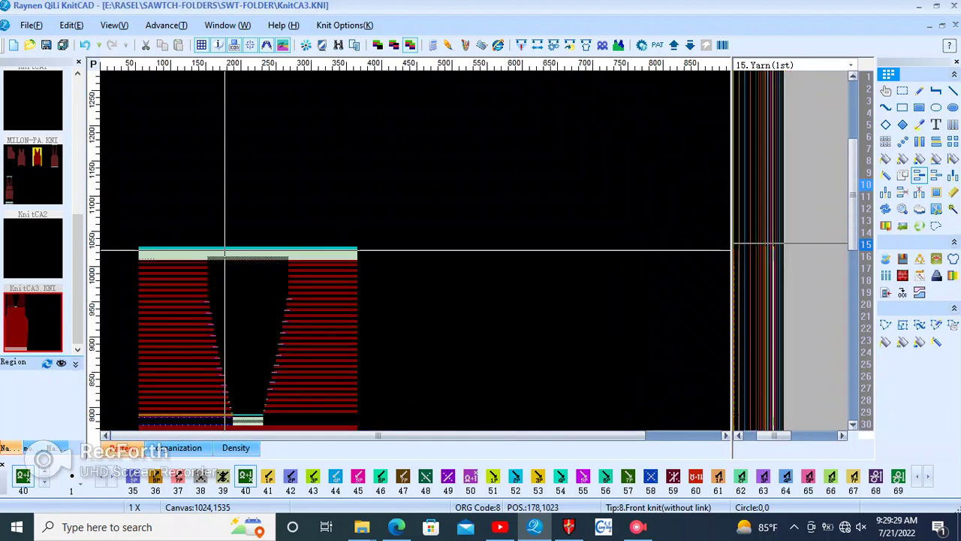
pyautogui.scroll(2, 403, 251)
pyautogui.scroll(-3, 225, 251)
pyautogui.scroll(4, 208, 251)
pyautogui.scroll(-3, 417, 252)
pyautogui.scroll(2, 418, 255)
pyautogui.scroll(1, 419, 256)
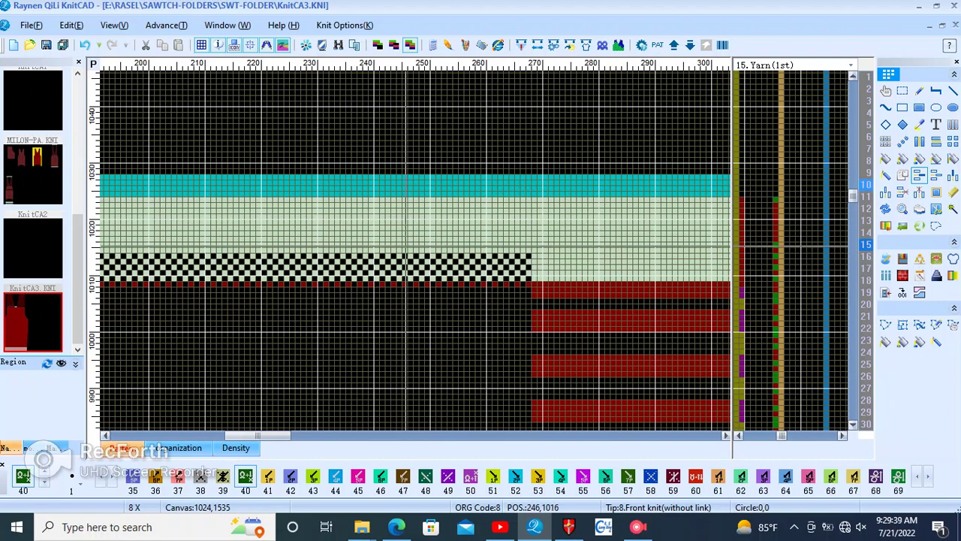
pyautogui.scroll(-4, 275, 248)
pyautogui.scroll(2, 236, 253)
pyautogui.scroll(-1, 382, 251)
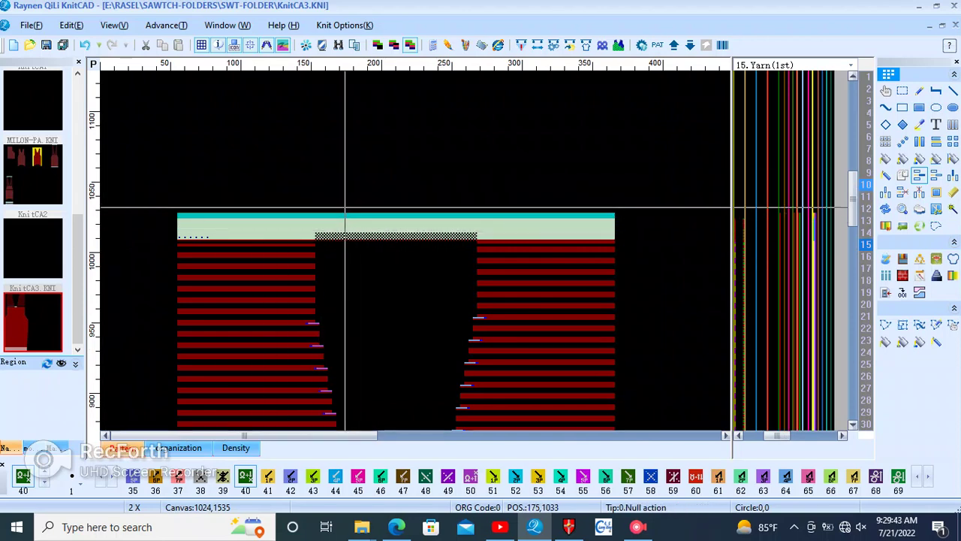
pyautogui.scroll(1, 244, 237)
pyautogui.scroll(2, 243, 237)
pyautogui.scroll(1, 243, 238)
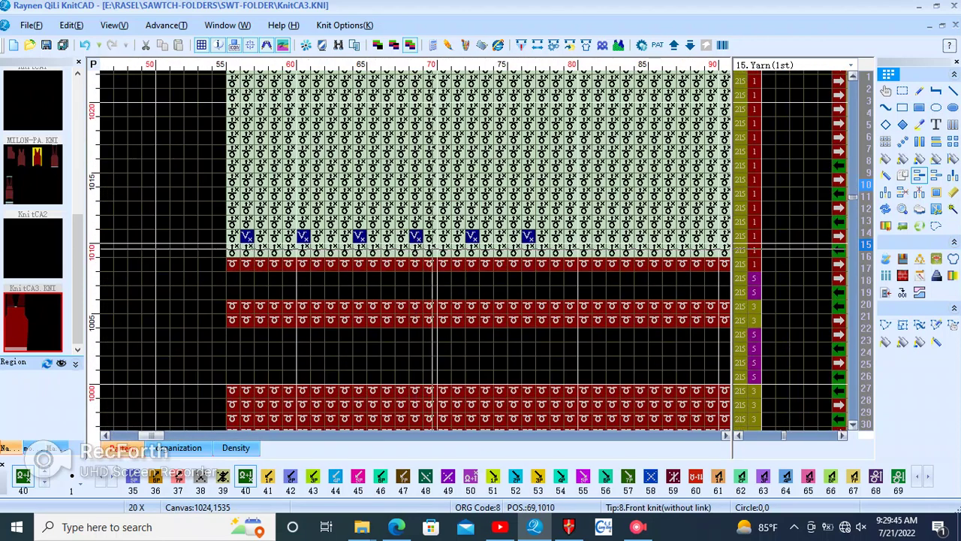
pyautogui.scroll(-3, 503, 246)
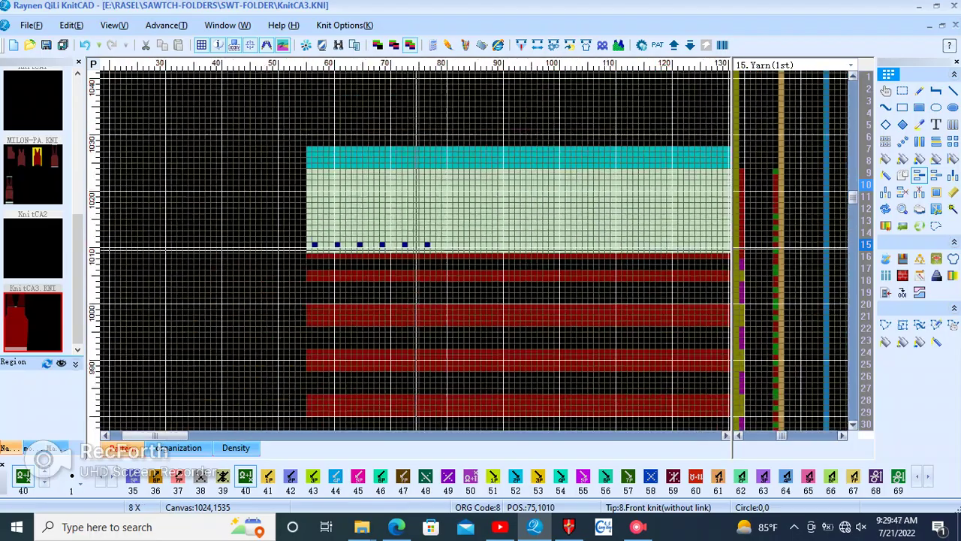
pyautogui.scroll(-1, 504, 246)
pyautogui.scroll(2, 489, 243)
pyautogui.scroll(1, 415, 263)
pyautogui.scroll(1, 415, 262)
pyautogui.click(607, 280)
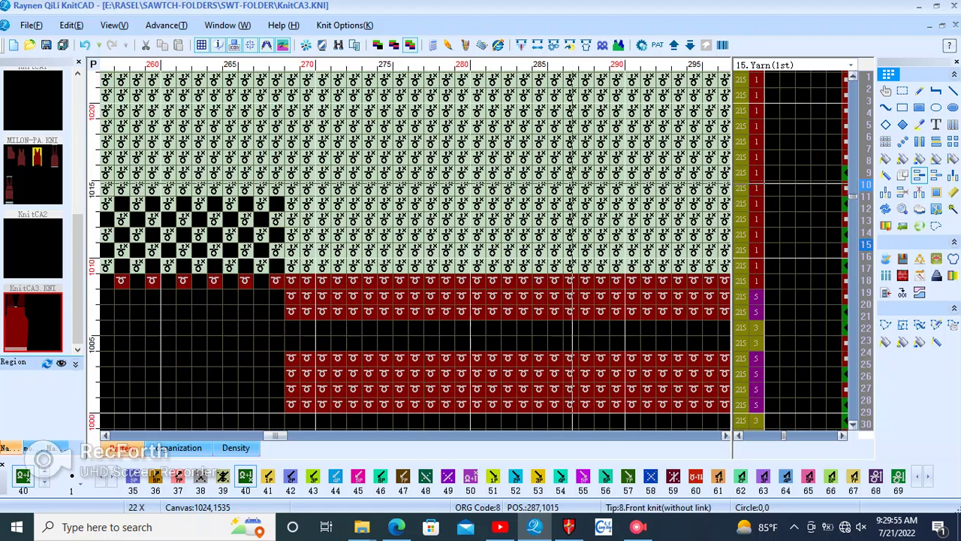
# Step: Fill the left red row under the collar with stitch 8, then recompile: 1128 rows, 97% efficiency
pyautogui.rightClick(571, 184)
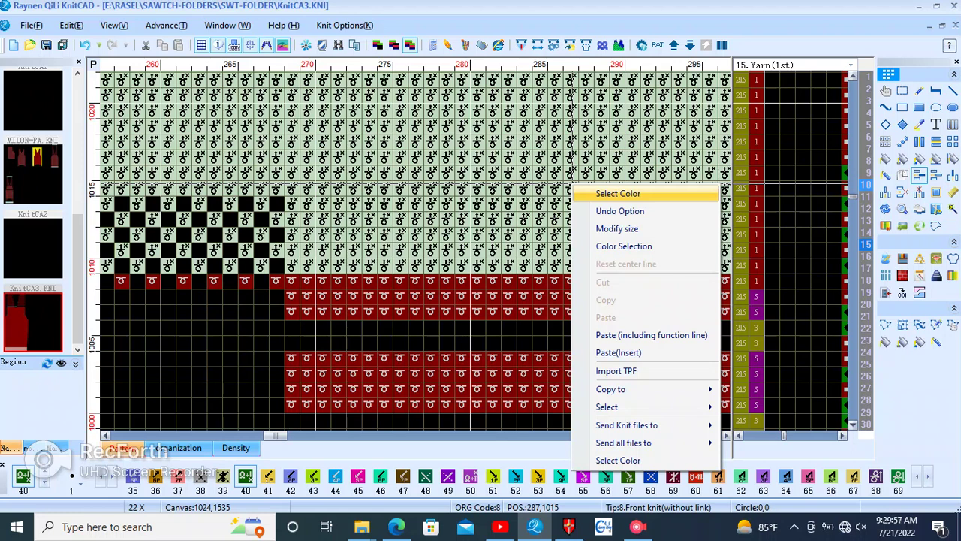
pyautogui.click(618, 193)
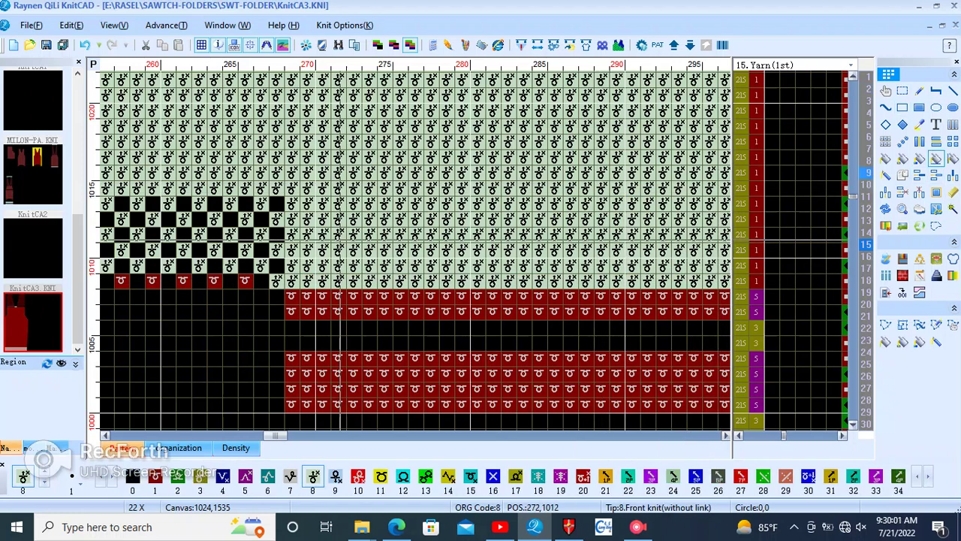
pyautogui.scroll(-5, 291, 249)
pyautogui.scroll(5, 292, 249)
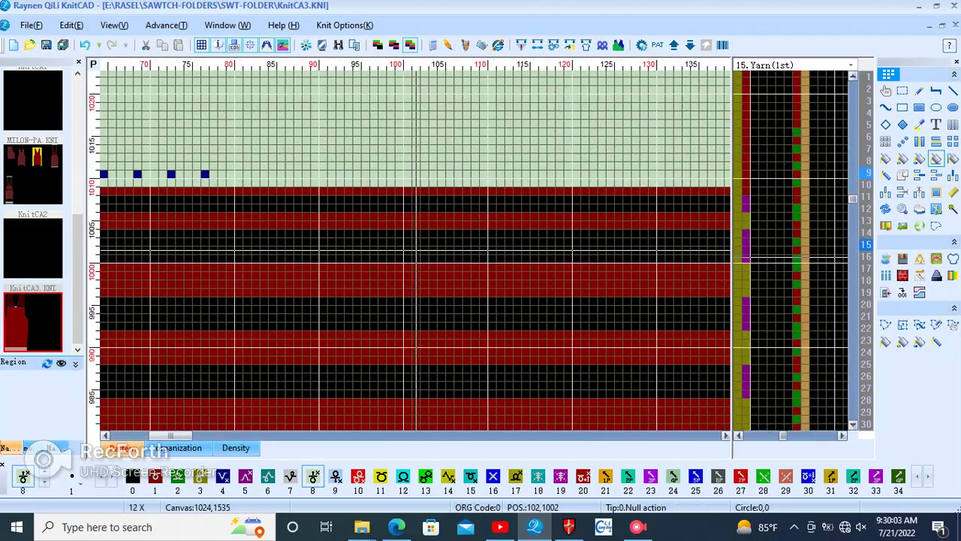
pyautogui.click(484, 218)
pyautogui.scroll(-5, 413, 203)
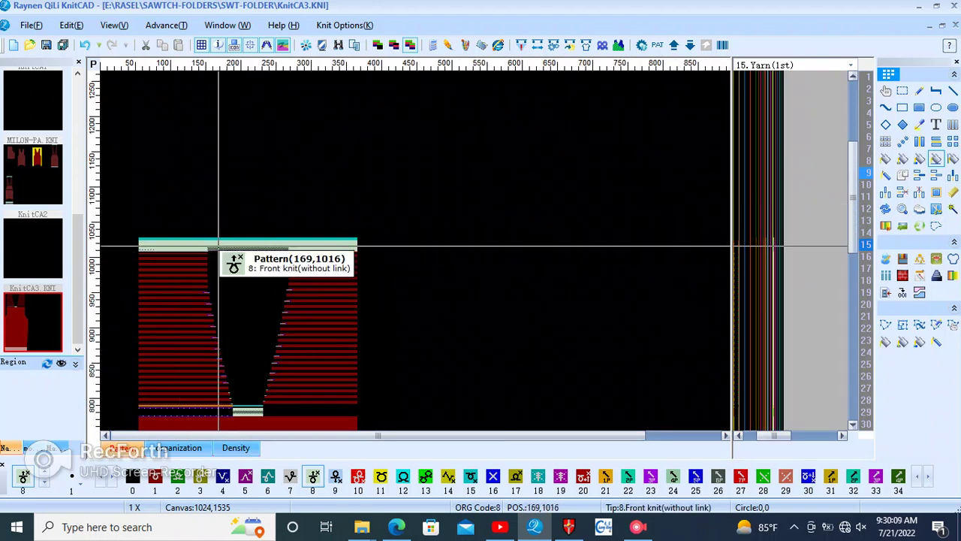
pyautogui.hotkey('ctrl', 's')
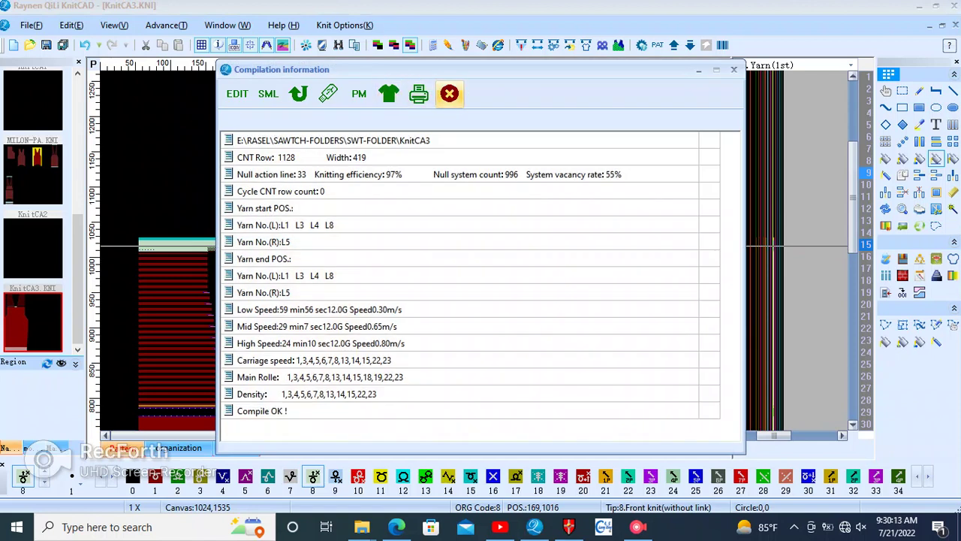
pyautogui.click(449, 93)
pyautogui.scroll(1, 260, 253)
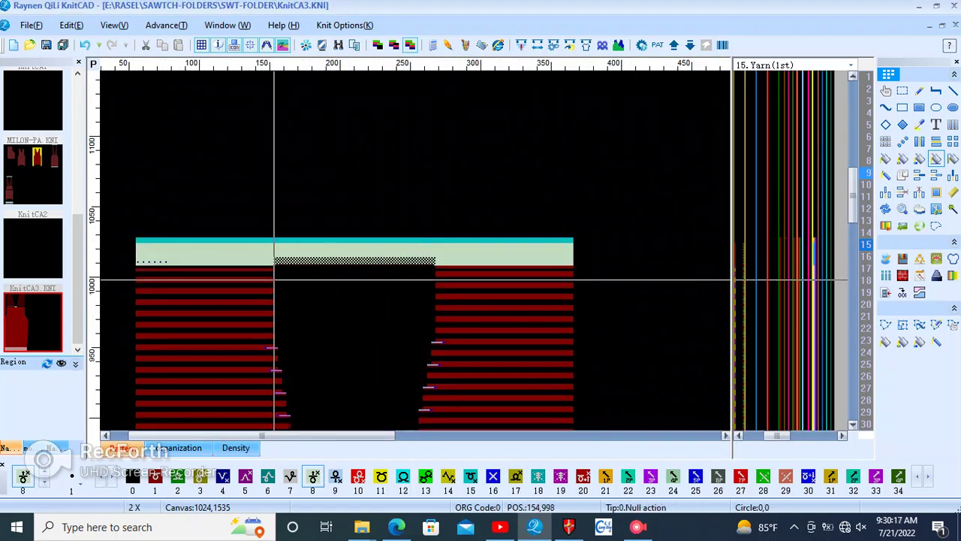
pyautogui.scroll(1, 274, 279)
pyautogui.scroll(2, 417, 250)
pyautogui.scroll(-1, 416, 251)
pyautogui.scroll(-1, 417, 250)
pyautogui.scroll(-1, 417, 251)
pyautogui.scroll(-1, 417, 251)
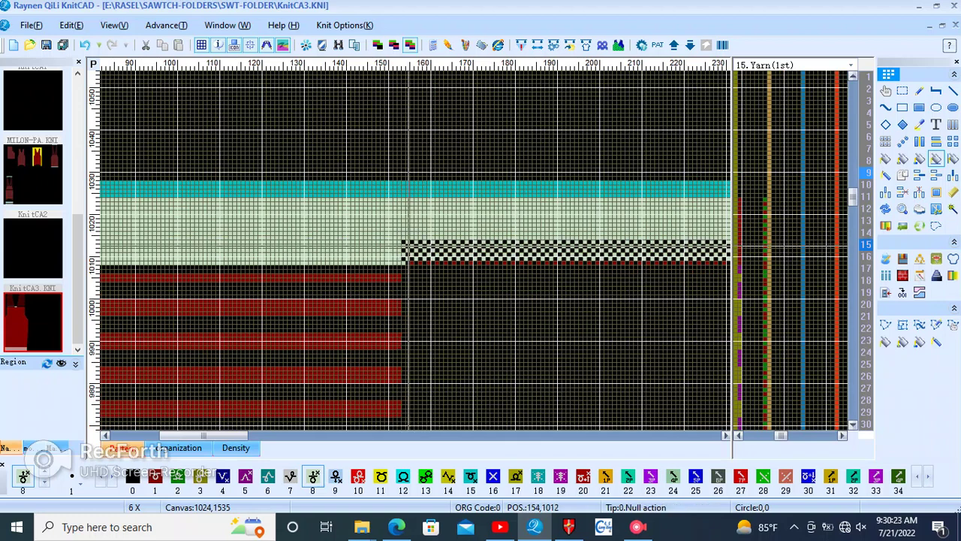
pyautogui.scroll(-1, 417, 252)
pyautogui.scroll(-1, 416, 252)
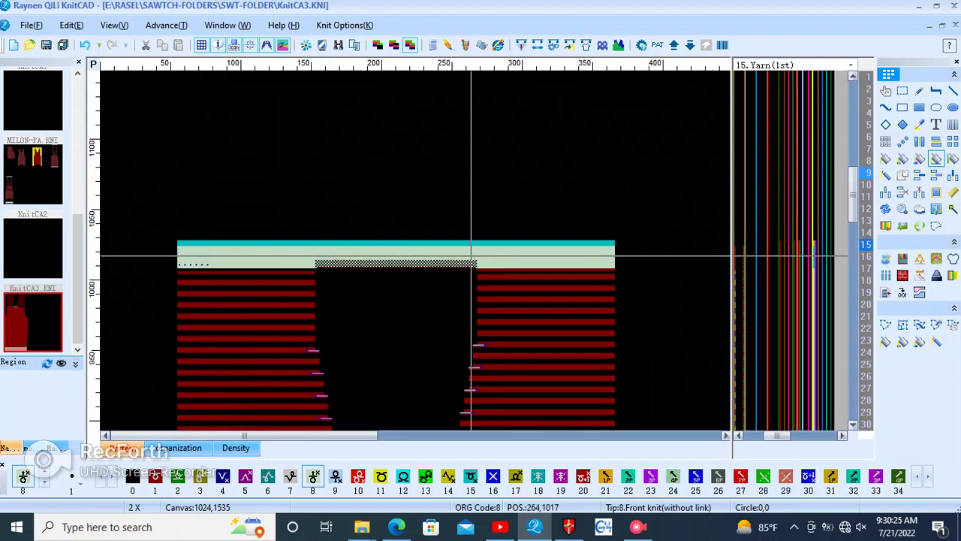
pyautogui.scroll(4, 467, 263)
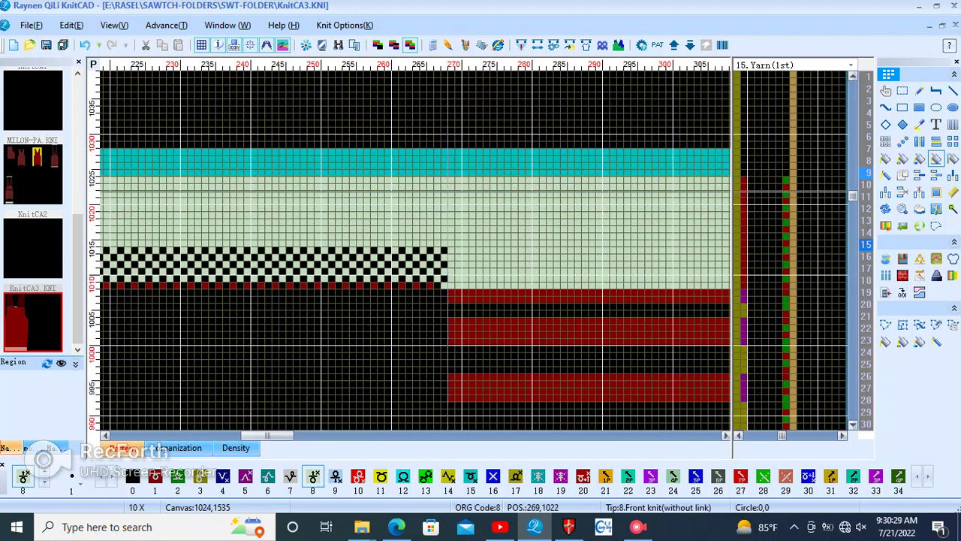
pyautogui.scroll(-1, 447, 204)
pyautogui.scroll(-2, 443, 210)
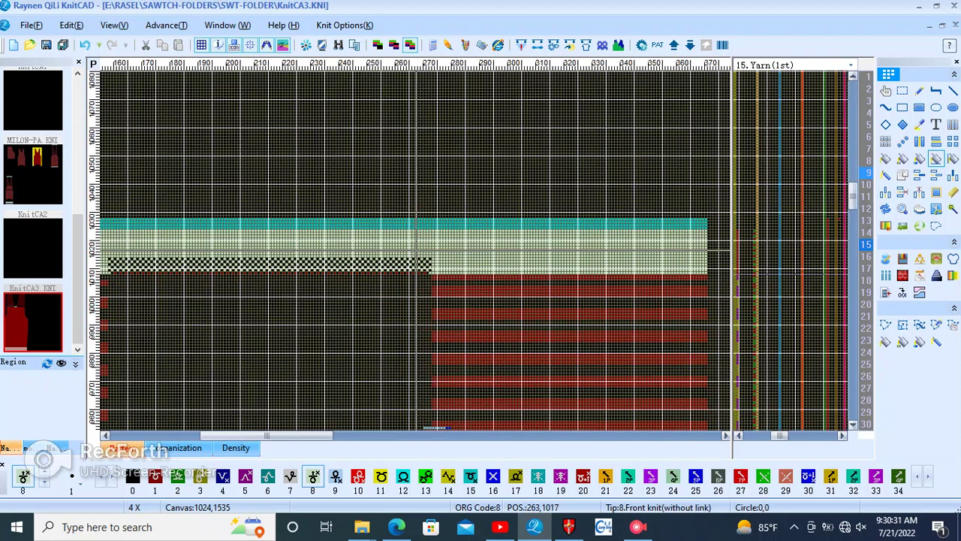
pyautogui.scroll(-1, 430, 242)
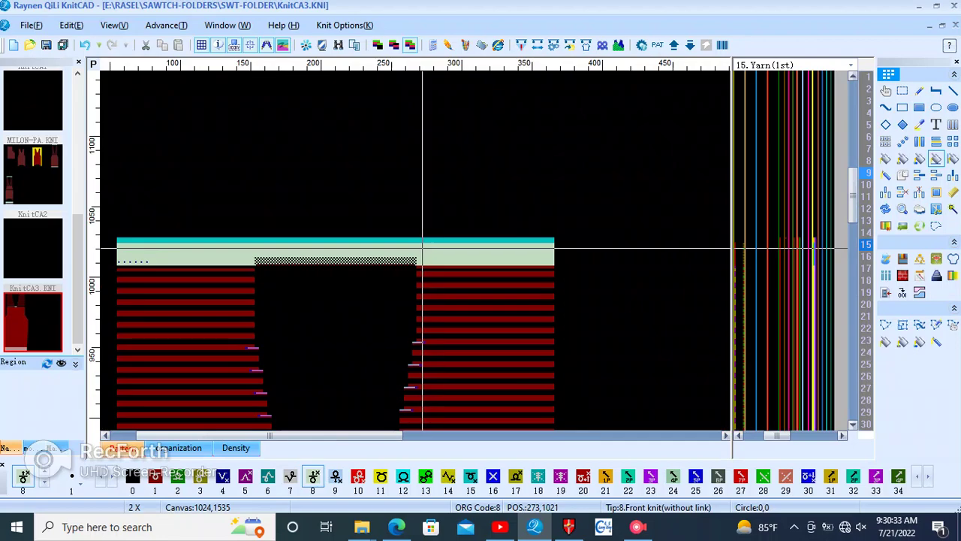
pyautogui.scroll(5, 207, 254)
pyautogui.scroll(3, 417, 226)
pyautogui.scroll(2, 417, 225)
pyautogui.scroll(-1, 431, 219)
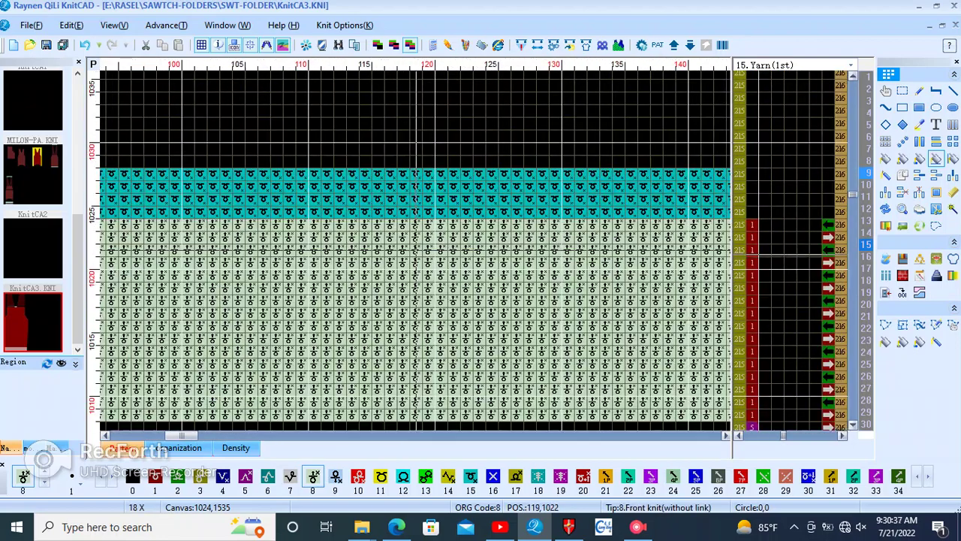
pyautogui.scroll(-1, 418, 225)
pyautogui.scroll(-1, 422, 229)
pyautogui.scroll(-1, 460, 235)
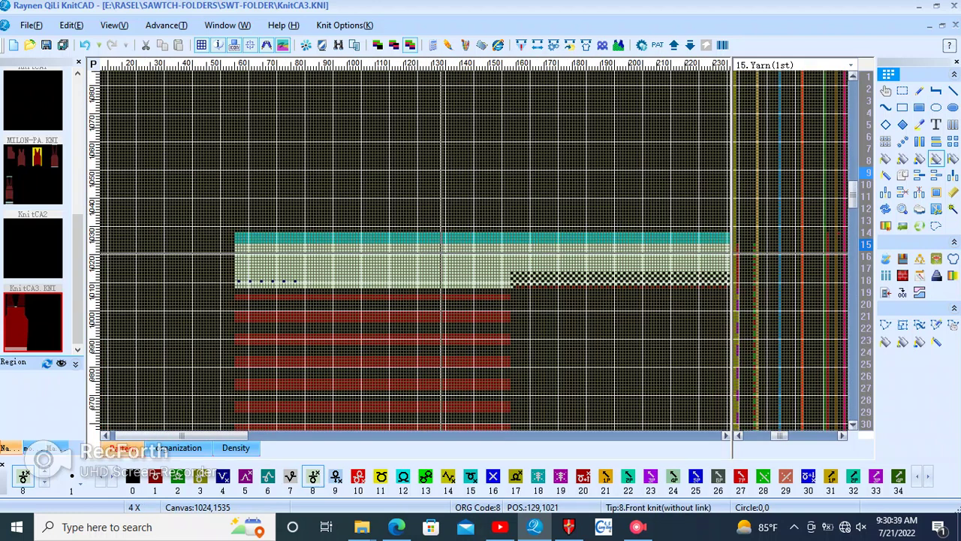
pyautogui.scroll(-1, 461, 234)
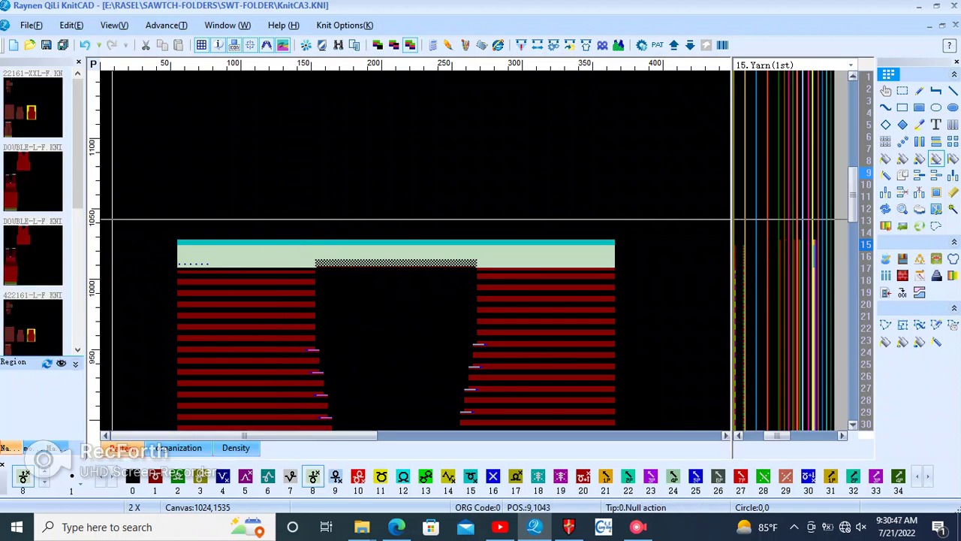
pyautogui.doubleClick(32, 181)
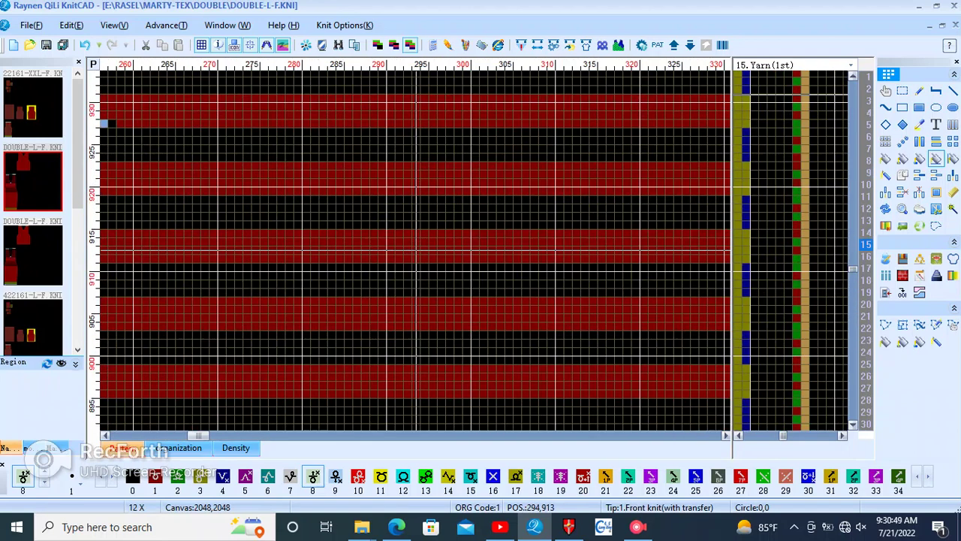
# Step: Inspect the G:\DOUBLE copy of DOUBLE-L-F.KNI's collar, then reopen KnitCA3.KNI
pyautogui.scroll(1, 242, 250)
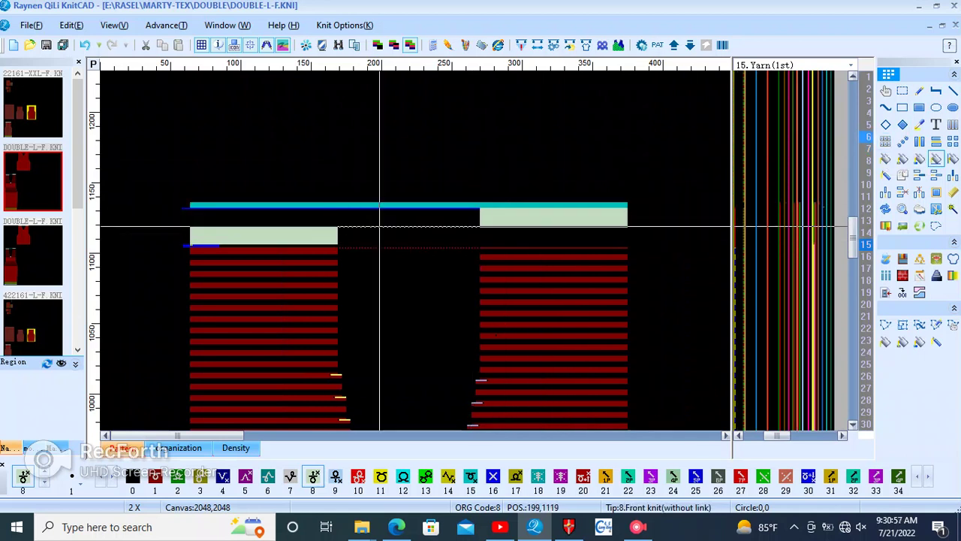
pyautogui.scroll(2, 379, 226)
pyautogui.scroll(-3, 223, 253)
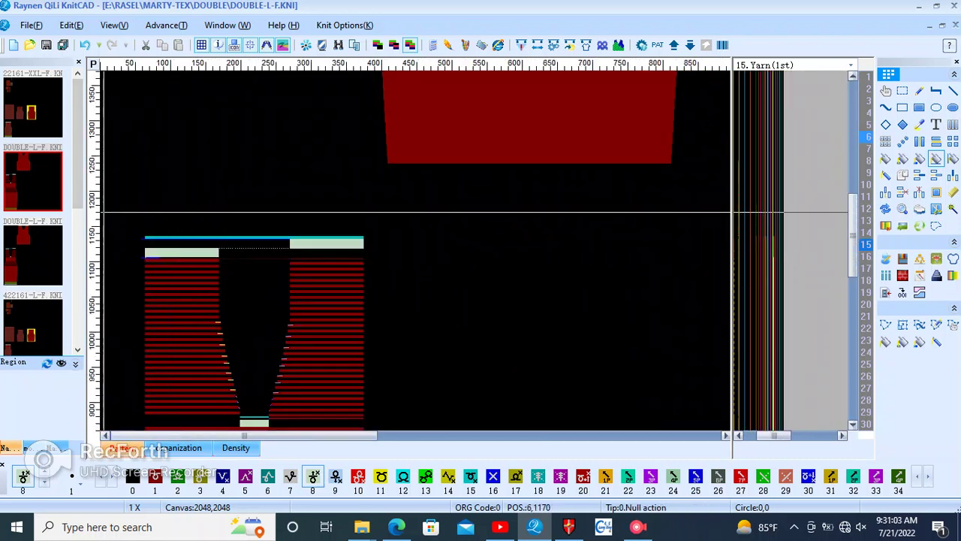
pyautogui.click(30, 252)
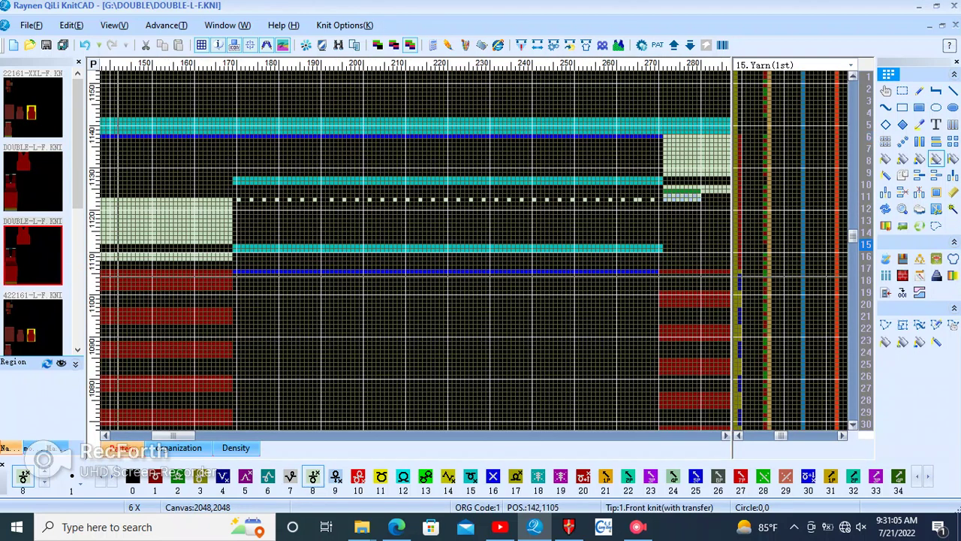
pyautogui.scroll(-1, 417, 252)
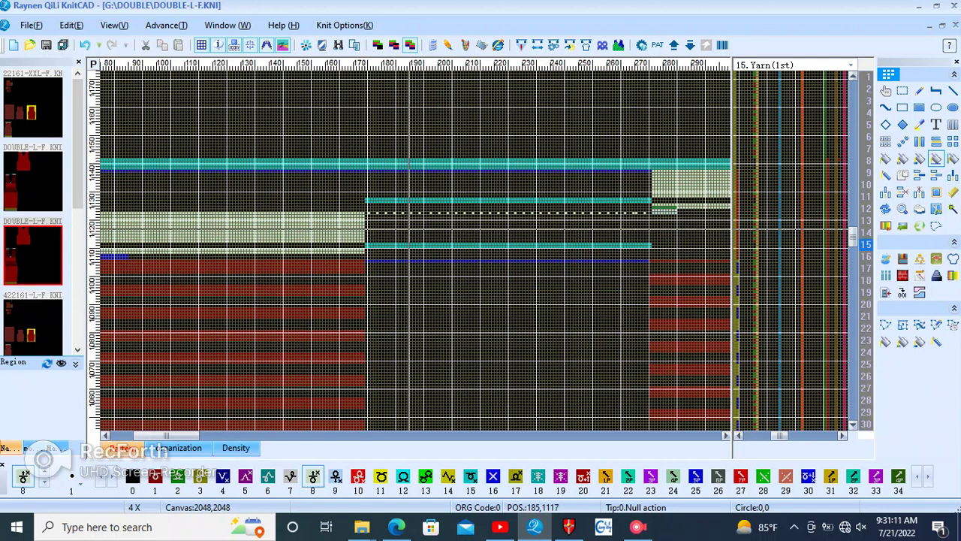
pyautogui.scroll(-1, 410, 233)
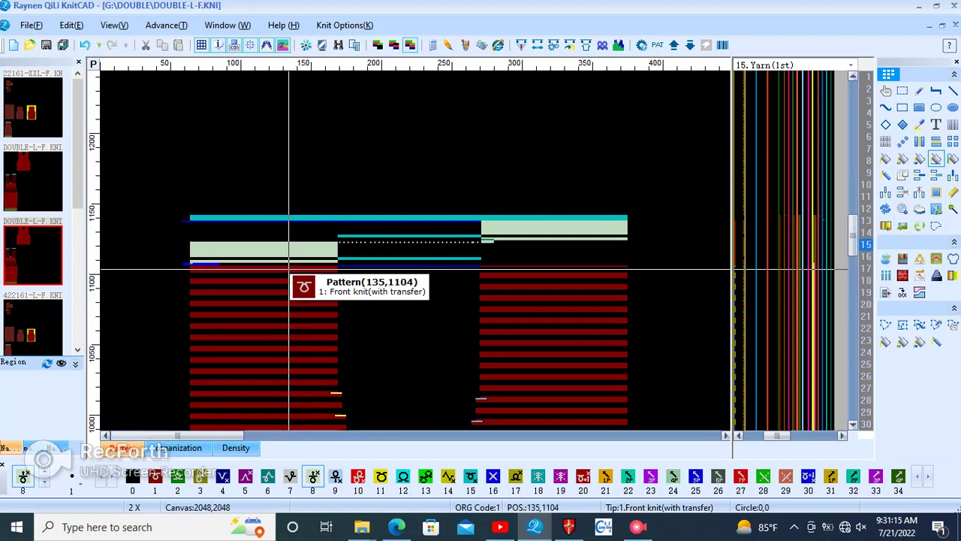
pyautogui.scroll(-5, 34, 342)
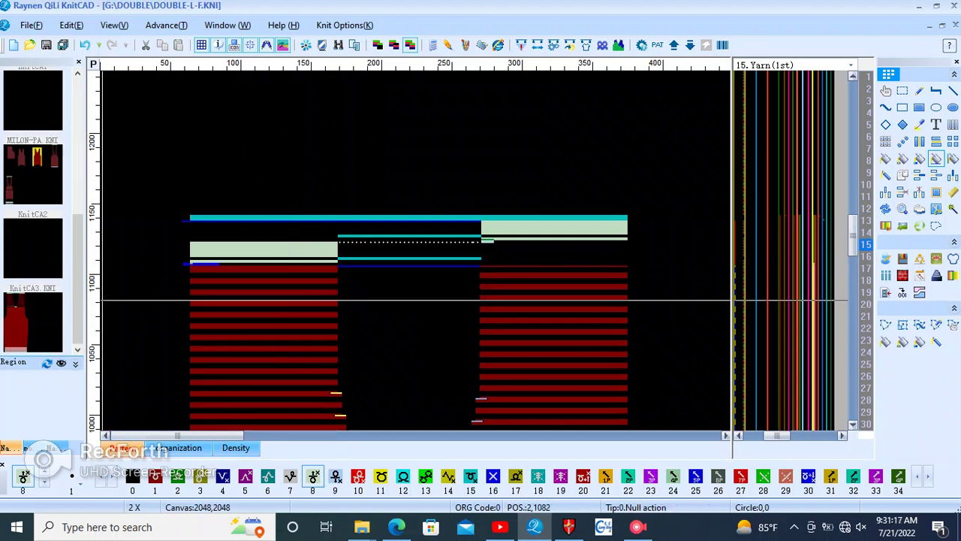
pyautogui.doubleClick(33, 338)
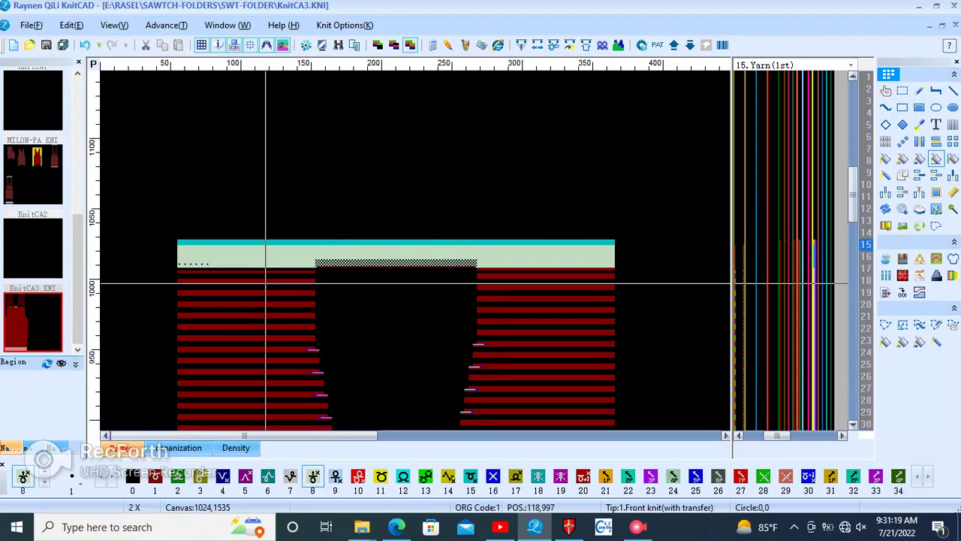
# Step: Check KnitCA3's collar rows, then launch the Simulation preview of the chart
pyautogui.scroll(2, 264, 255)
pyautogui.scroll(-2, 264, 249)
pyautogui.scroll(2, 265, 249)
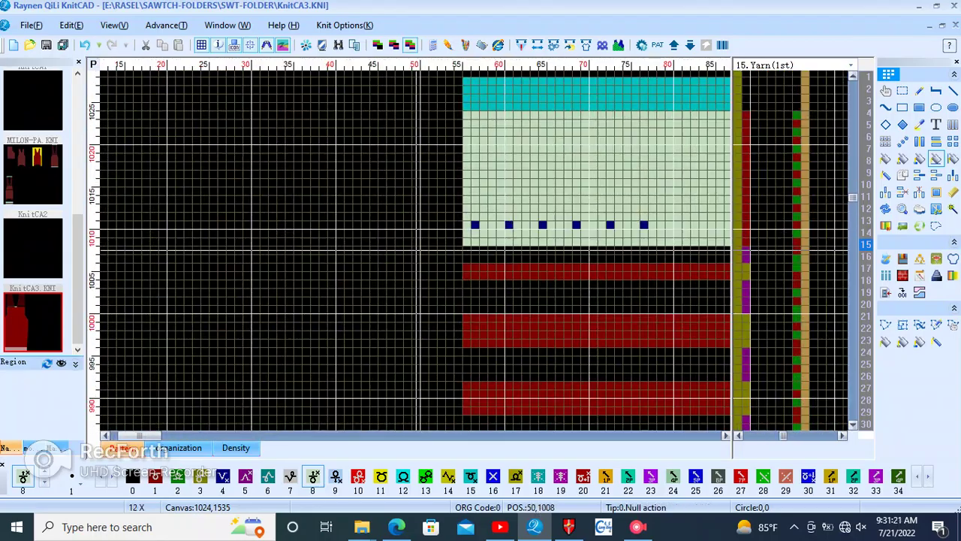
pyautogui.scroll(-1, 541, 219)
pyautogui.scroll(-1, 553, 219)
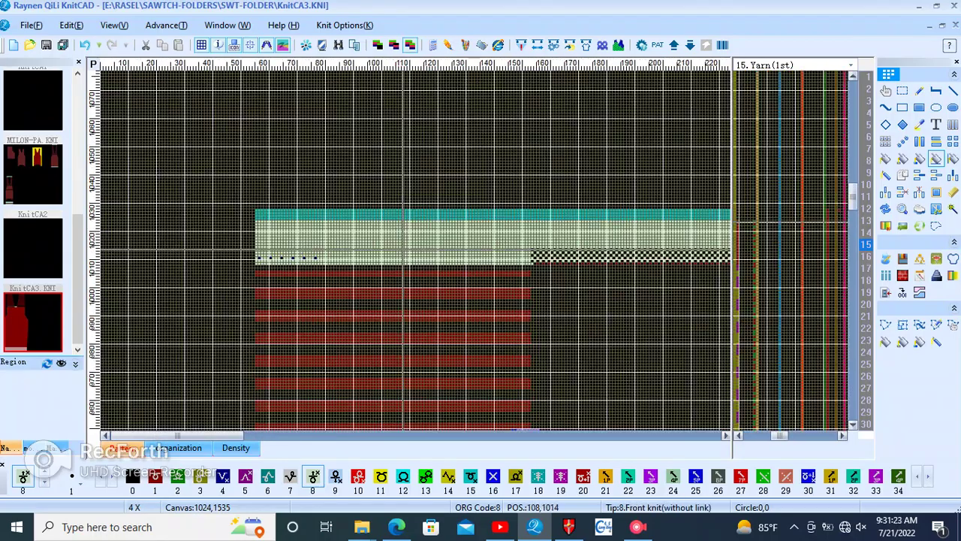
pyautogui.scroll(-1, 257, 225)
pyautogui.scroll(2, 308, 262)
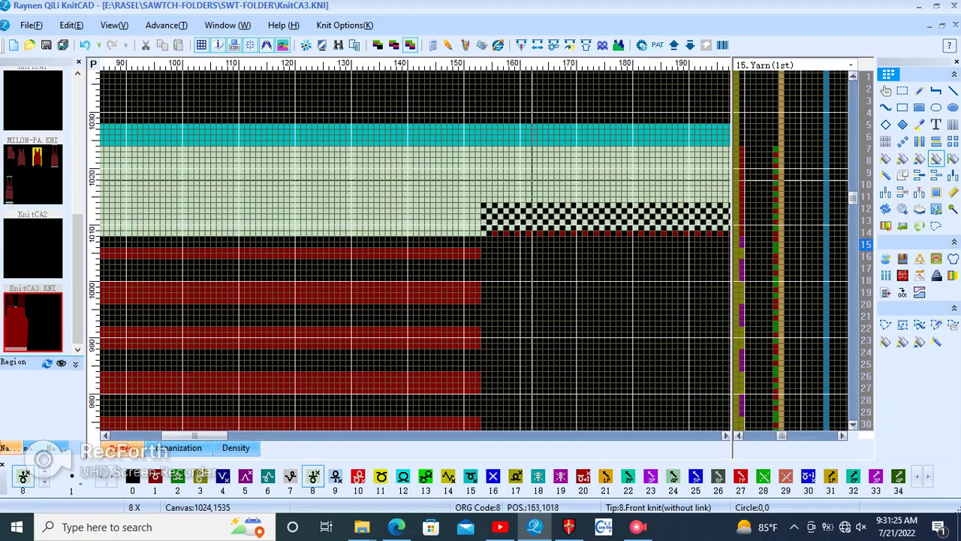
pyautogui.scroll(-1, 334, 227)
pyautogui.scroll(1, 415, 268)
pyautogui.scroll(1, 415, 268)
pyautogui.scroll(1, 415, 268)
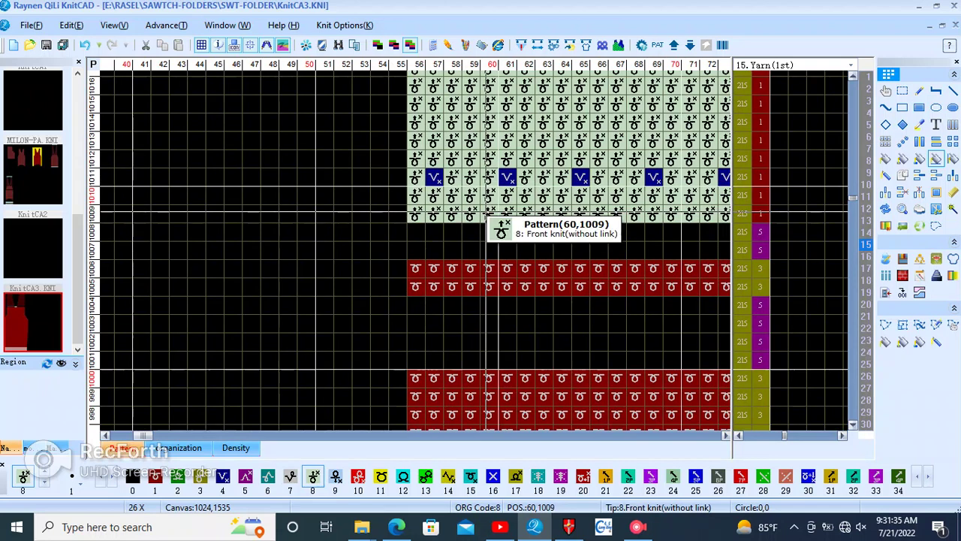
pyautogui.scroll(-1, 489, 224)
pyautogui.scroll(-1, 466, 223)
pyautogui.scroll(-1, 431, 220)
pyautogui.scroll(-2, 431, 221)
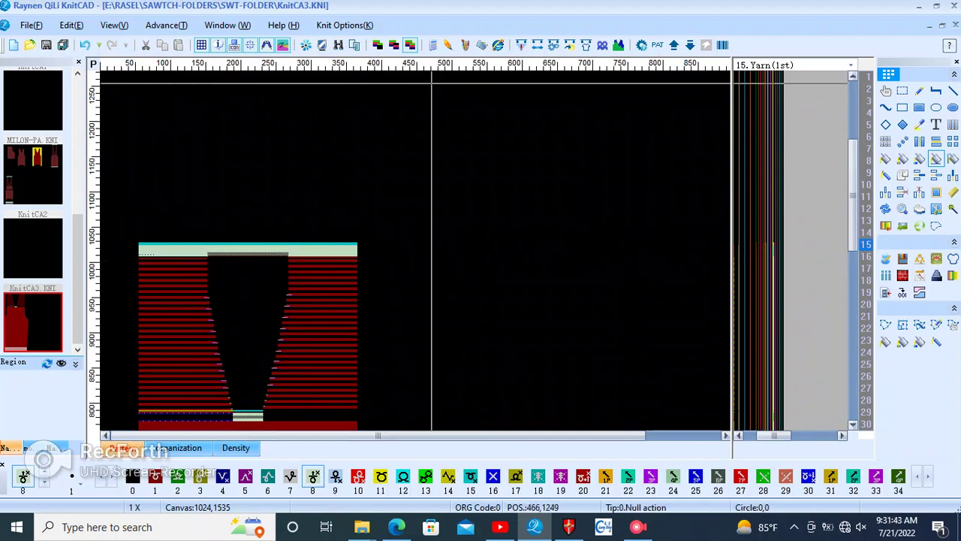
pyautogui.click(641, 45)
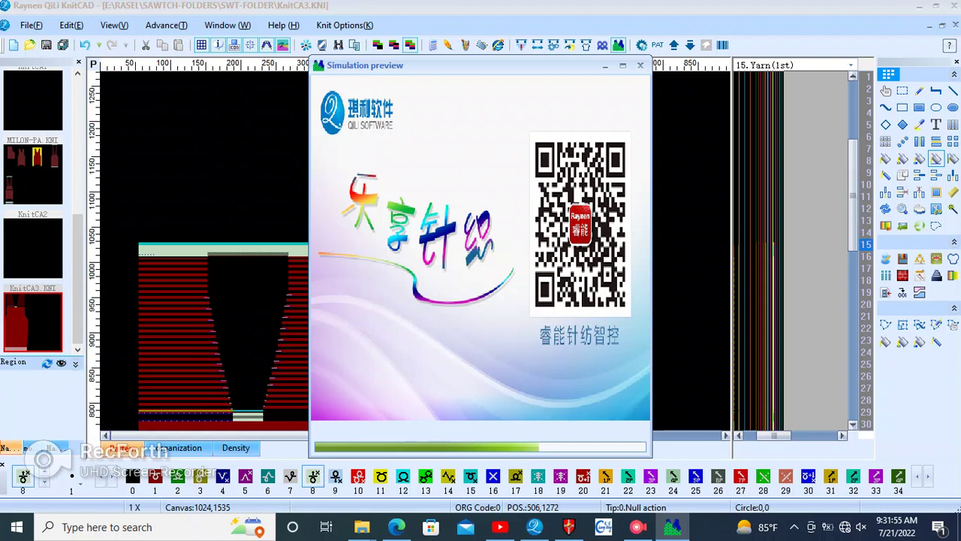
# Step: Zoom around the simulation preview to examine the rendered V-neck panel
pyautogui.scroll(1, 204, 251)
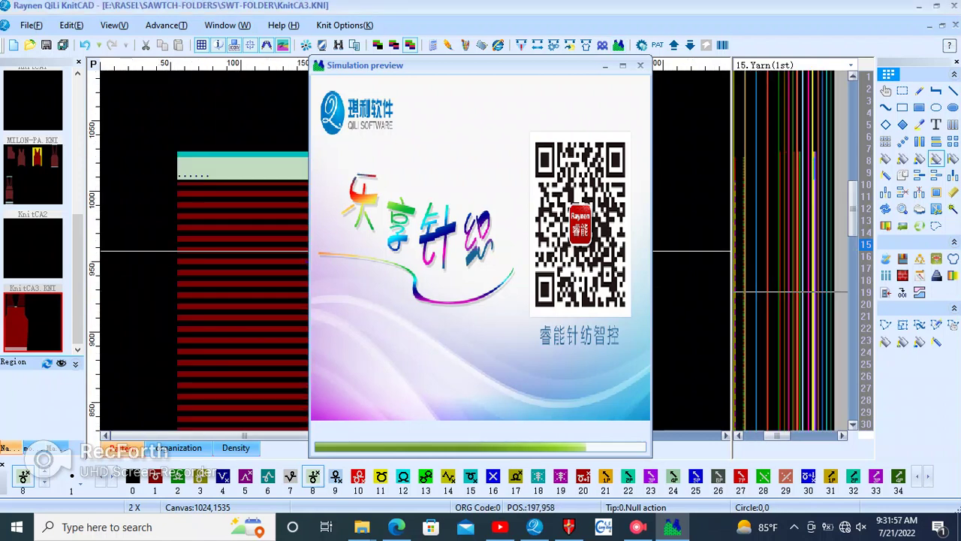
pyautogui.scroll(-1, 204, 251)
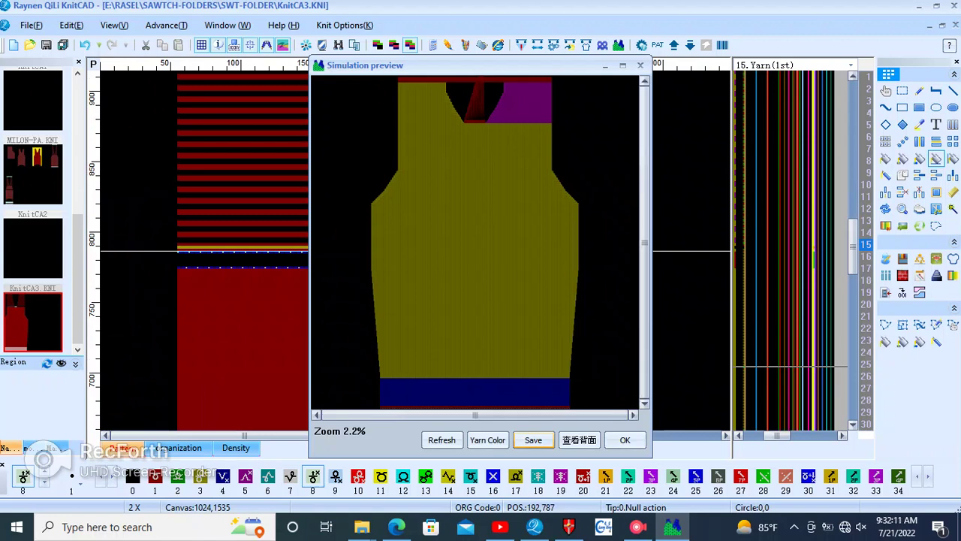
pyautogui.scroll(1, 475, 240)
pyautogui.scroll(2, 475, 240)
pyautogui.scroll(-3, 475, 240)
pyautogui.scroll(5, 475, 240)
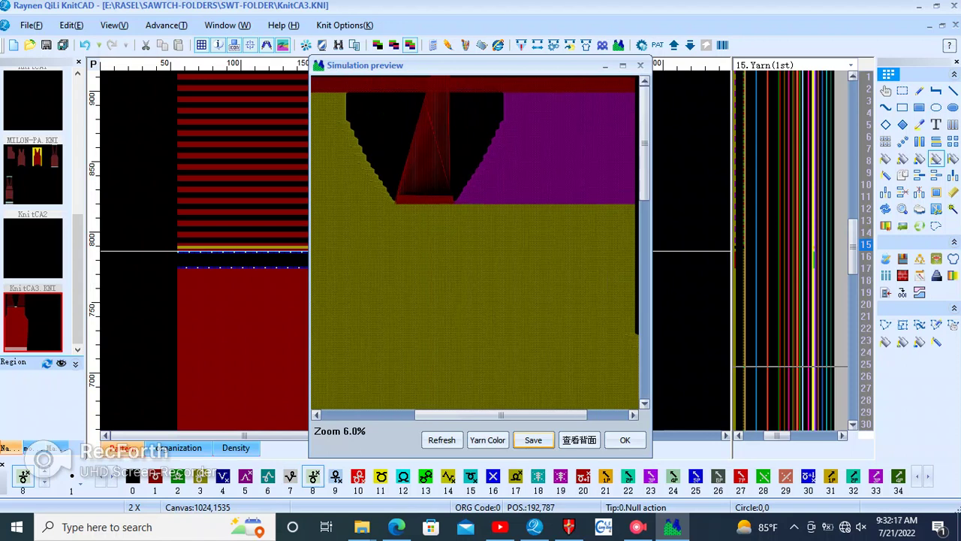
pyautogui.scroll(2, 475, 240)
pyautogui.scroll(-1, 474, 240)
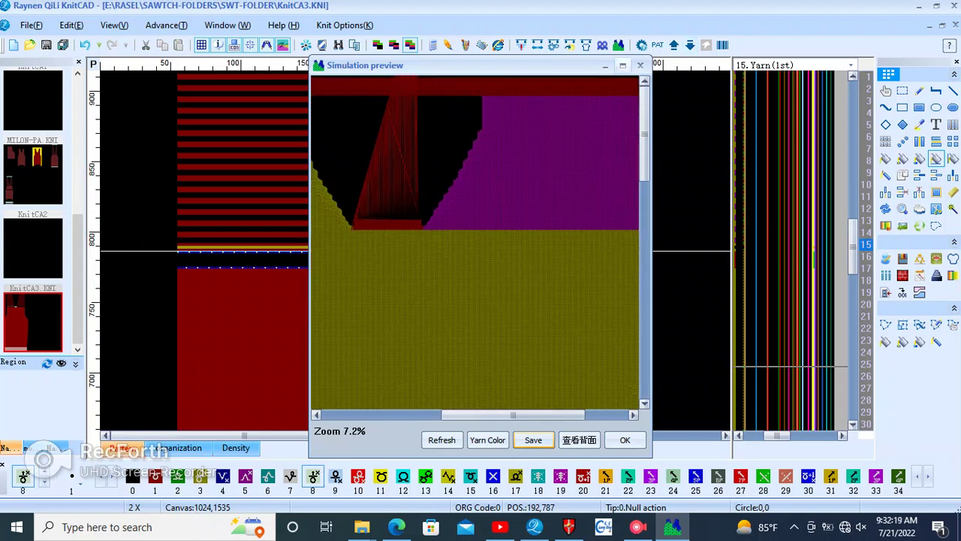
# Step: Maximize the preview, zoom out over the whole yellow, magenta and red panel, then close it
pyautogui.click(623, 65)
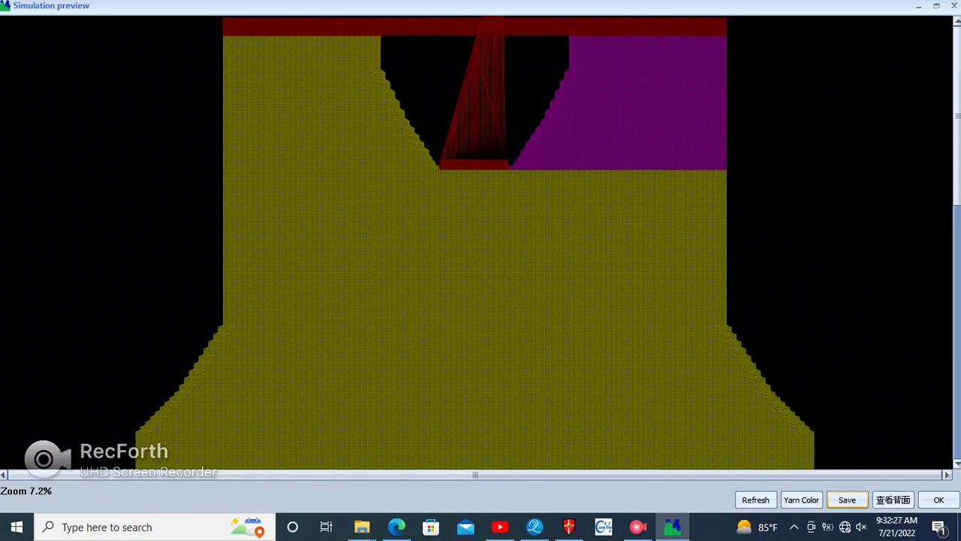
pyautogui.scroll(1, 480, 248)
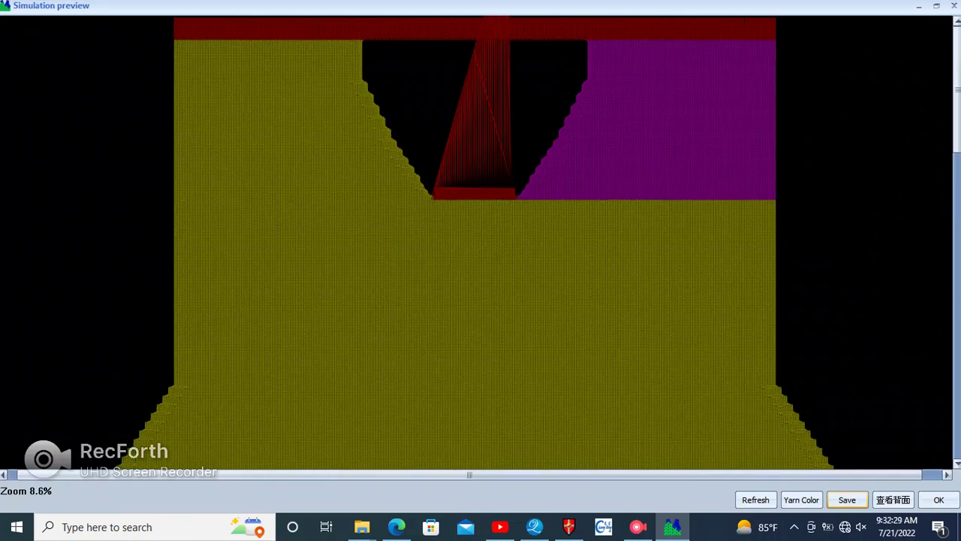
pyautogui.scroll(4, 480, 248)
pyautogui.scroll(3, 481, 247)
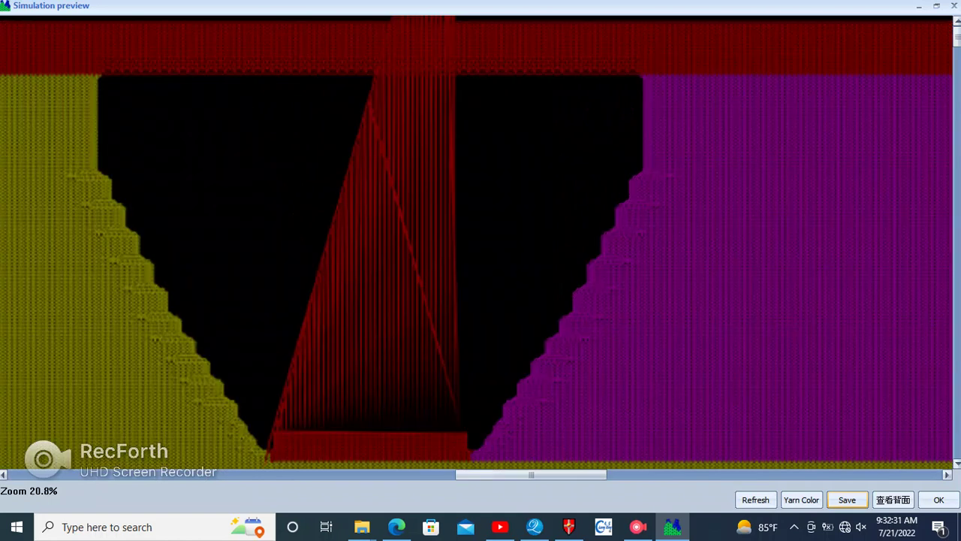
pyautogui.scroll(5, 481, 248)
pyautogui.scroll(-5, 481, 247)
pyautogui.scroll(-2, 481, 248)
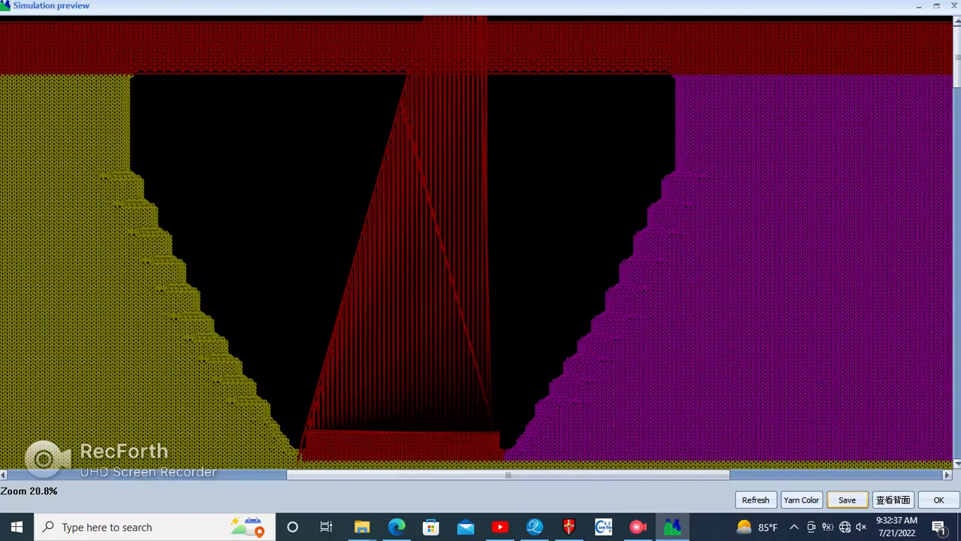
pyautogui.scroll(-2, 480, 247)
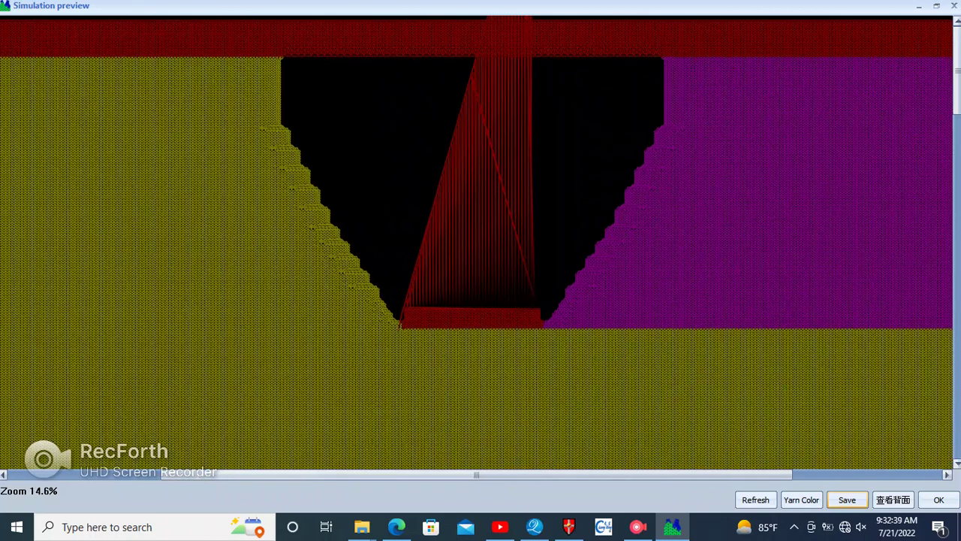
pyautogui.scroll(-2, 480, 248)
pyautogui.scroll(-3, 481, 247)
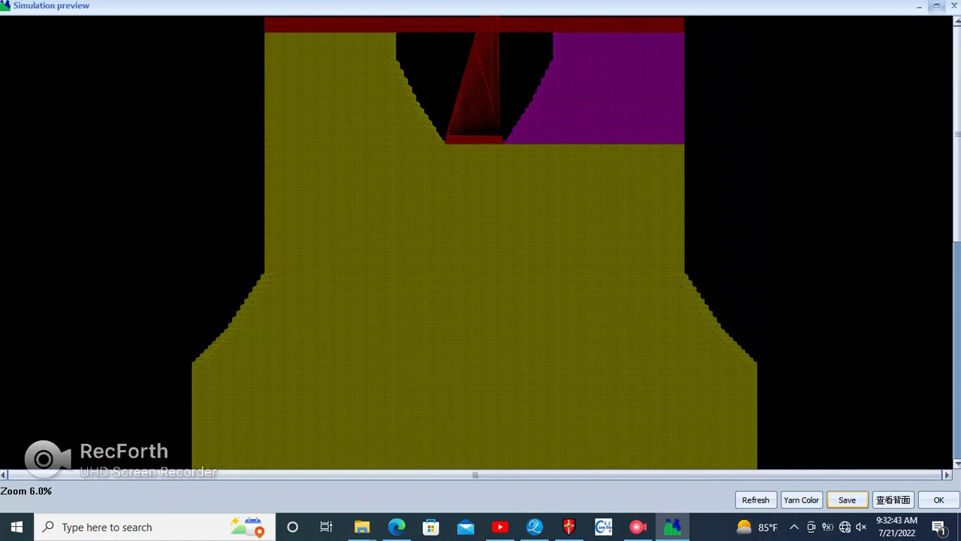
pyautogui.click(936, 5)
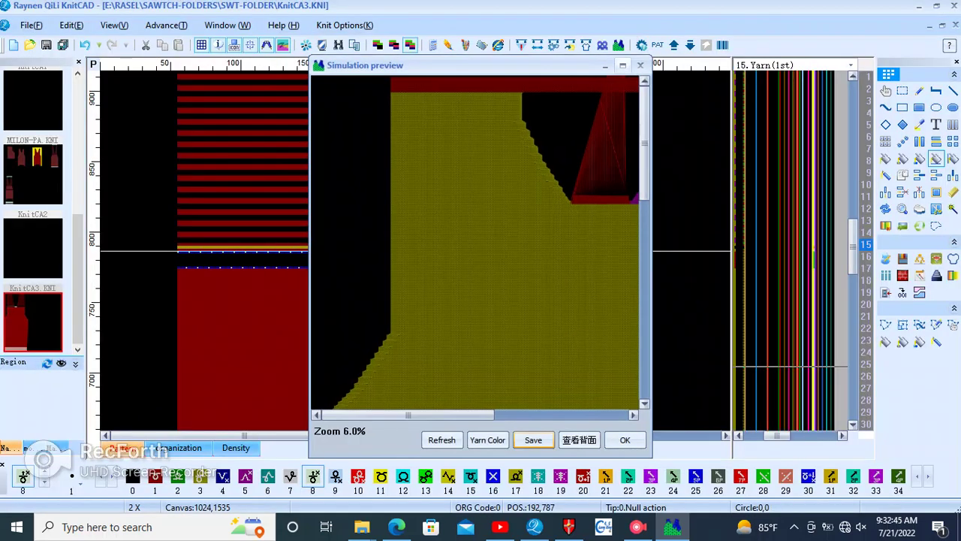
pyautogui.click(604, 65)
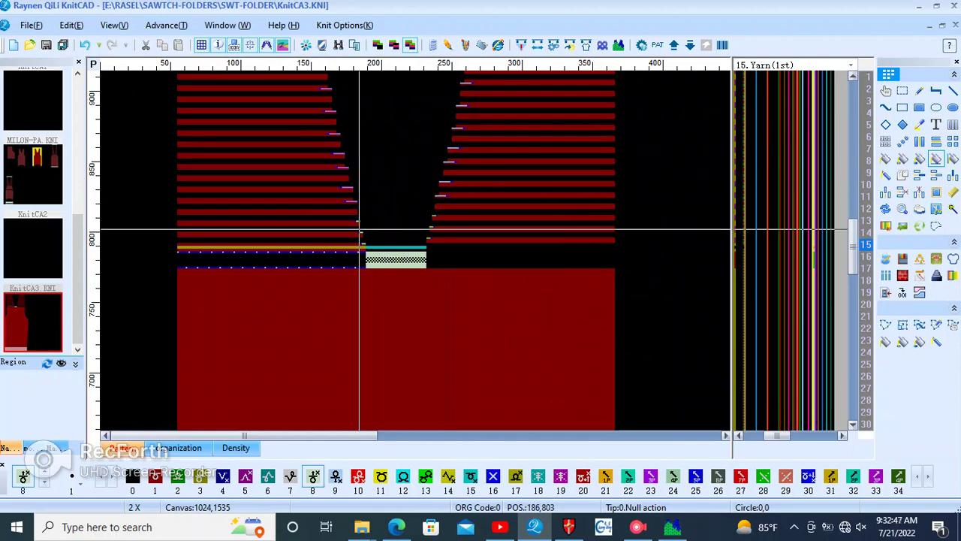
# Step: Zoom in on the collar band above the V-neck and fill row 1007 with front-knit code 8
pyautogui.scroll(2, 409, 258)
pyautogui.scroll(2, 451, 240)
pyautogui.scroll(1, 488, 221)
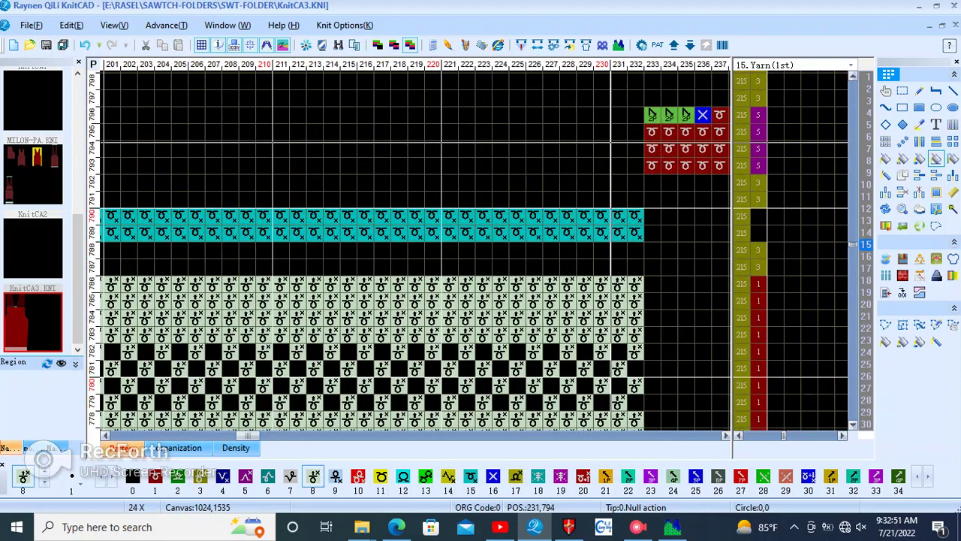
pyautogui.scroll(-2, 415, 250)
pyautogui.scroll(-2, 415, 250)
pyautogui.scroll(-2, 417, 250)
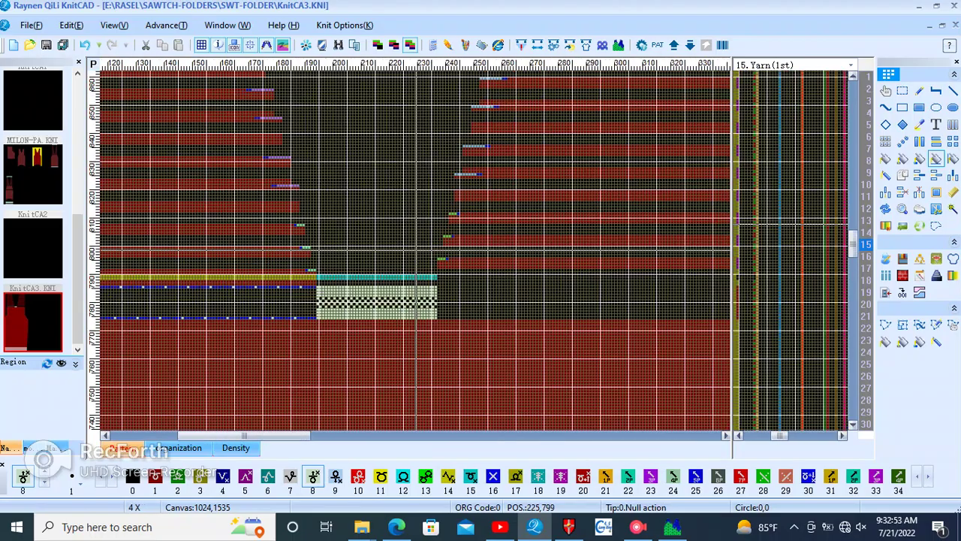
pyautogui.scroll(-2, 416, 250)
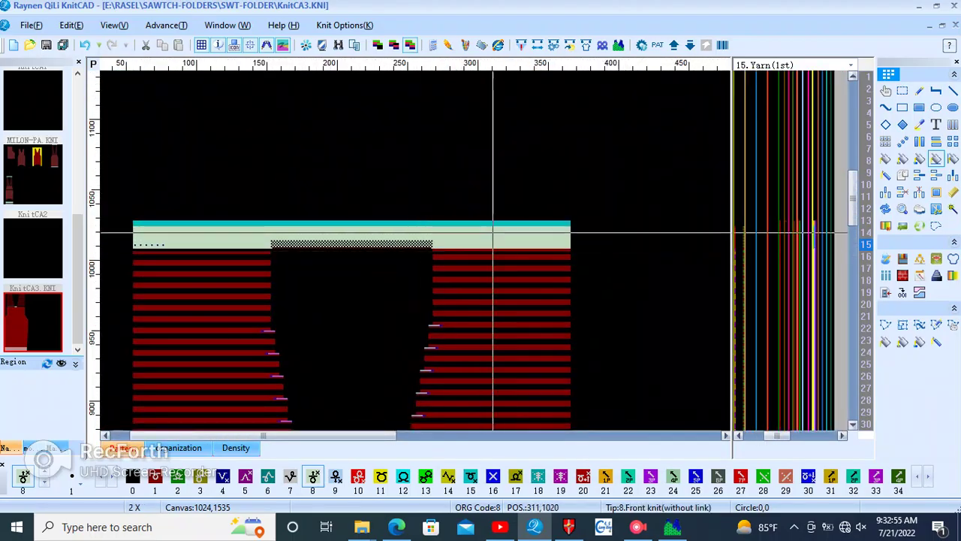
pyautogui.scroll(1, 417, 250)
pyautogui.scroll(1, 417, 250)
pyautogui.scroll(2, 417, 250)
pyautogui.scroll(1, 443, 255)
pyautogui.scroll(1, 466, 268)
pyautogui.scroll(-1, 469, 269)
pyautogui.scroll(-1, 469, 269)
pyautogui.scroll(-1, 376, 259)
pyautogui.scroll(-1, 226, 249)
pyautogui.scroll(1, 226, 248)
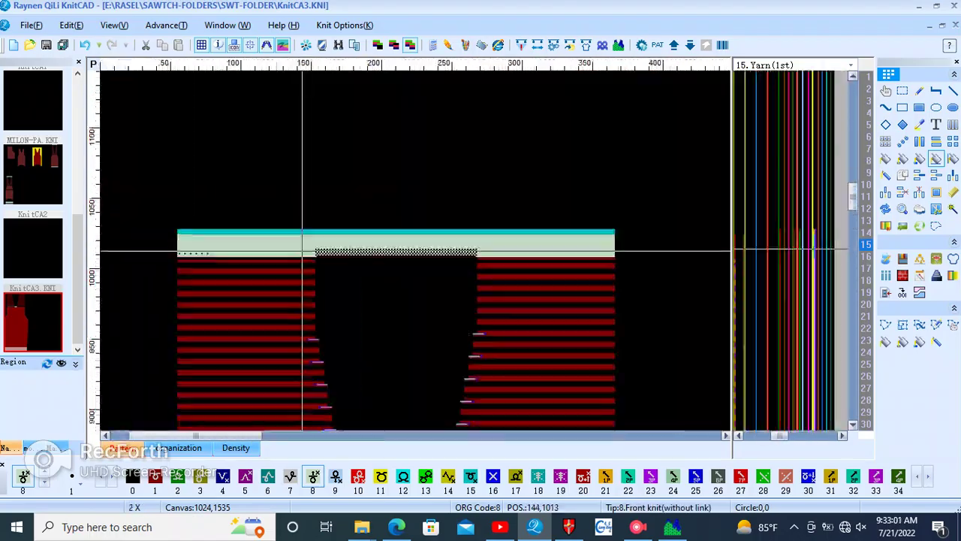
pyautogui.scroll(2, 300, 253)
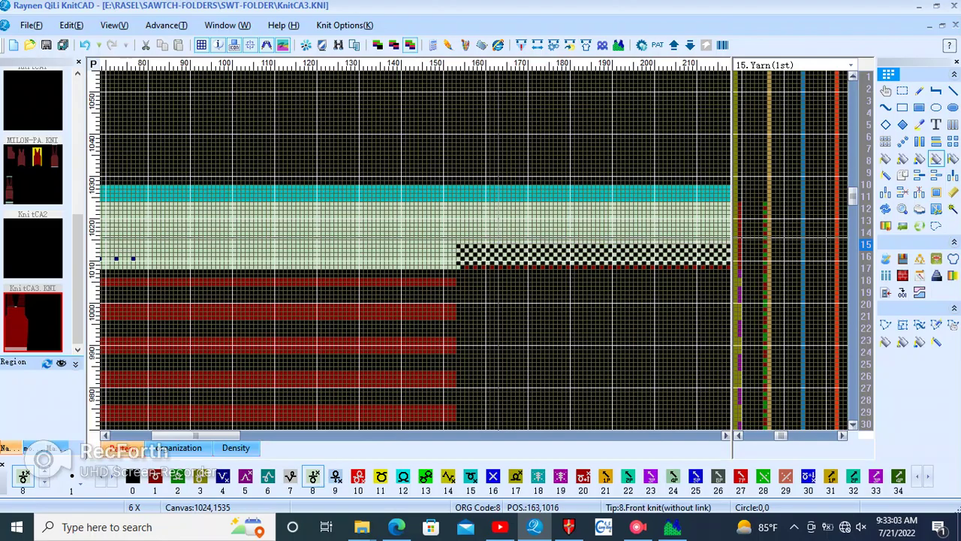
pyautogui.scroll(2, 459, 252)
pyautogui.scroll(-1, 425, 250)
pyautogui.scroll(-1, 425, 250)
pyautogui.scroll(1, 415, 250)
pyautogui.scroll(1, 415, 249)
pyautogui.scroll(-2, 415, 249)
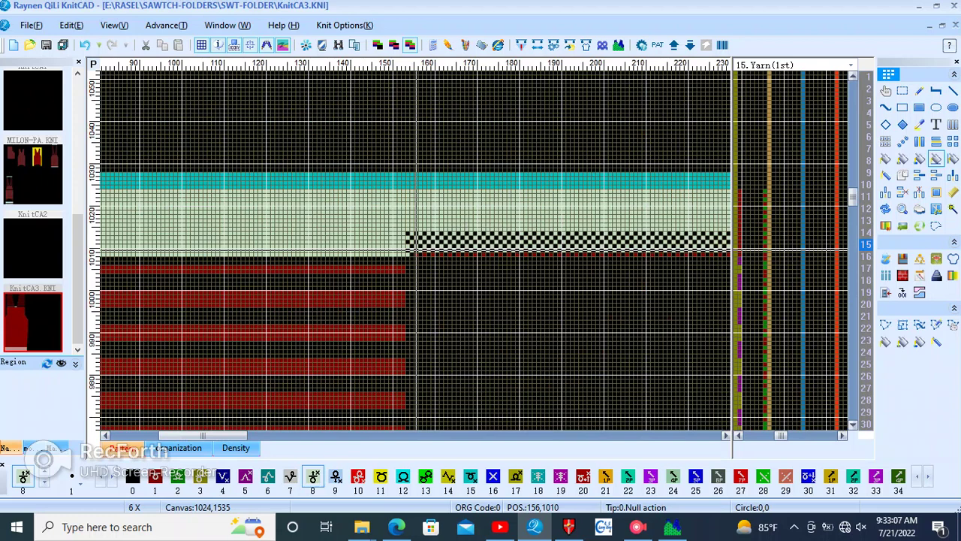
pyautogui.scroll(-2, 186, 249)
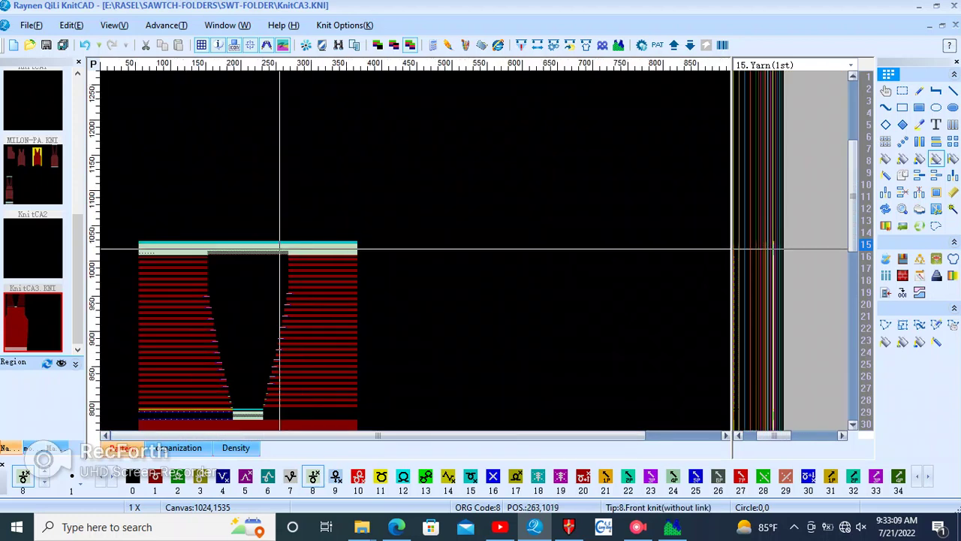
pyautogui.scroll(1, 279, 250)
pyautogui.scroll(1, 358, 249)
pyautogui.scroll(1, 416, 250)
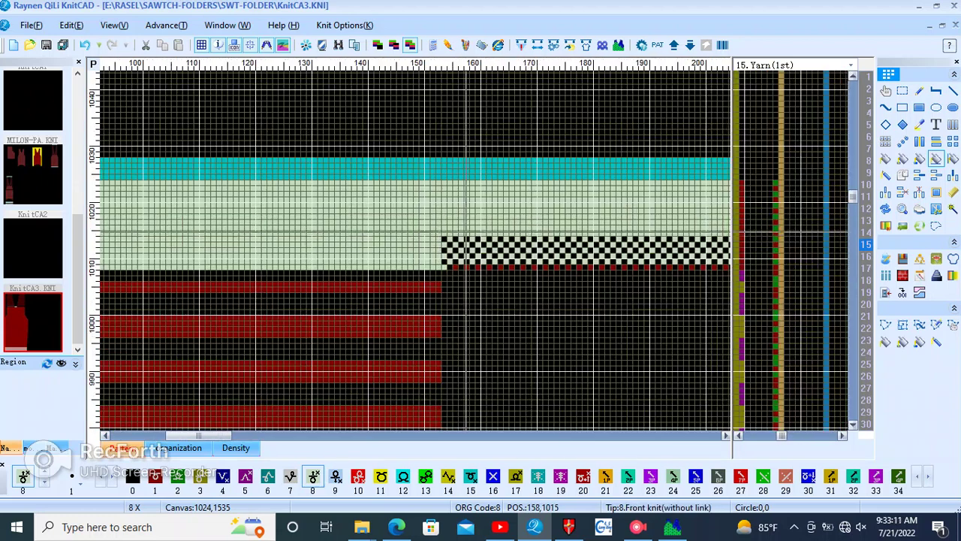
pyautogui.scroll(1, 415, 247)
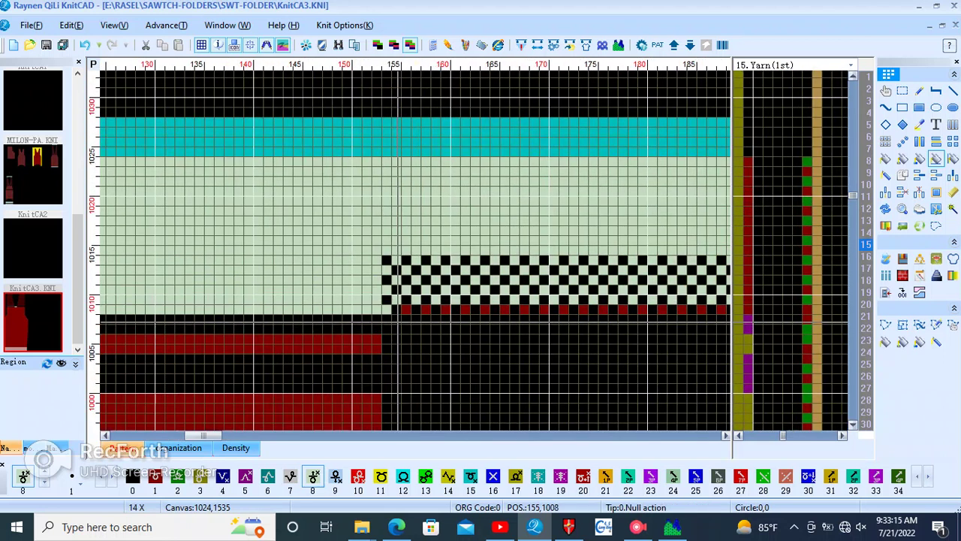
pyautogui.click(404, 329)
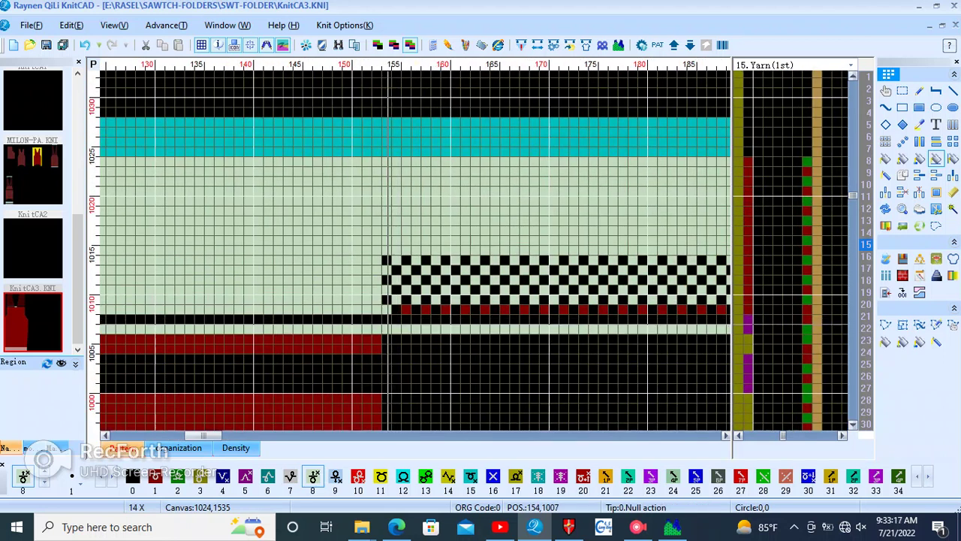
# Step: Undo the stray fill of row 1007 and choose black code 0 as the drawing colour
pyautogui.click(84, 45)
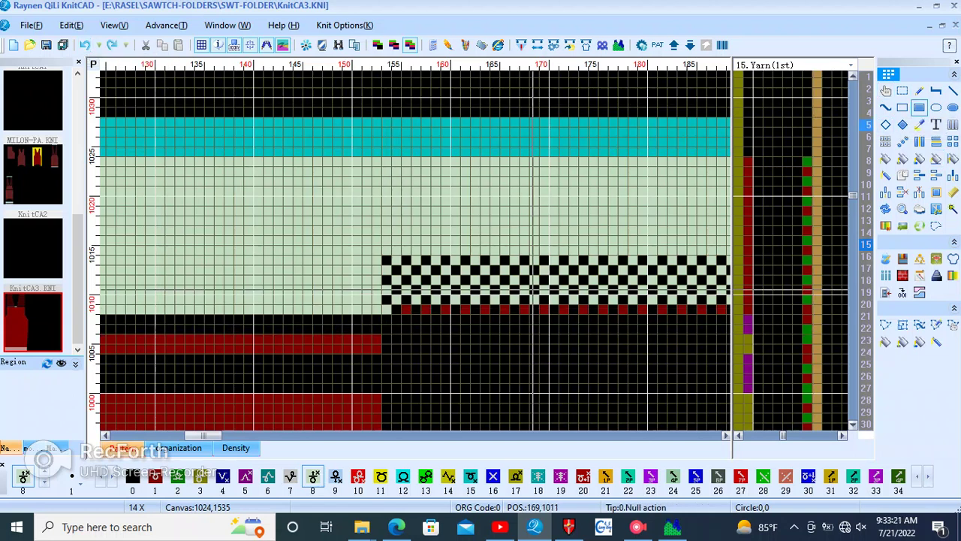
pyautogui.rightClick(460, 359)
pyautogui.click(460, 357)
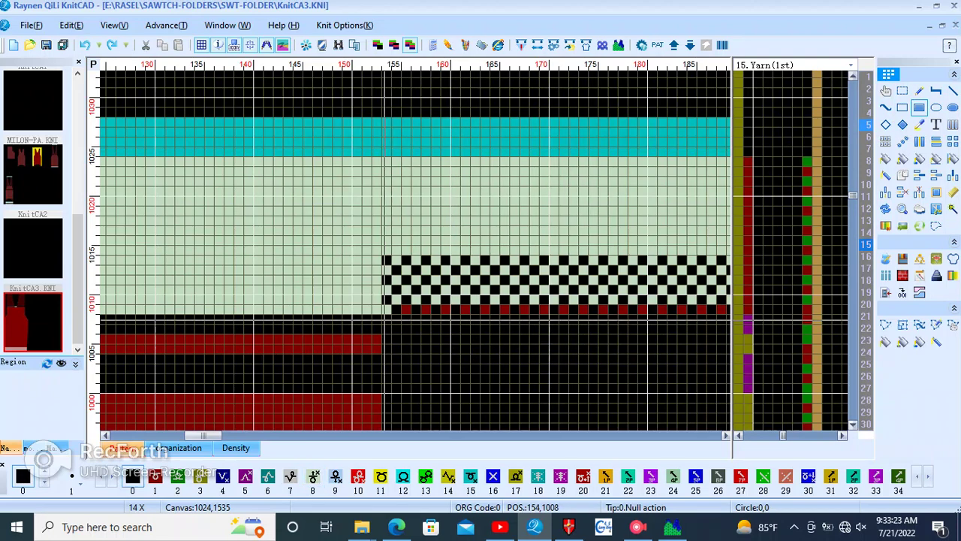
# Step: Draw a black filled rectangle clearing the light-green collar rows over the neck opening
pyautogui.moveTo(383, 319)
pyautogui.mouseDown()
pyautogui.moveTo(375, 248)
pyautogui.moveTo(452, 257)
pyautogui.mouseUp()
pyautogui.scroll(-2, 376, 248)
pyautogui.scroll(-1, 376, 249)
pyautogui.scroll(2, 453, 258)
pyautogui.moveTo(470, 226)
pyautogui.mouseDown()
pyautogui.moveTo(515, 222)
pyautogui.moveTo(509, 216)
pyautogui.mouseUp()
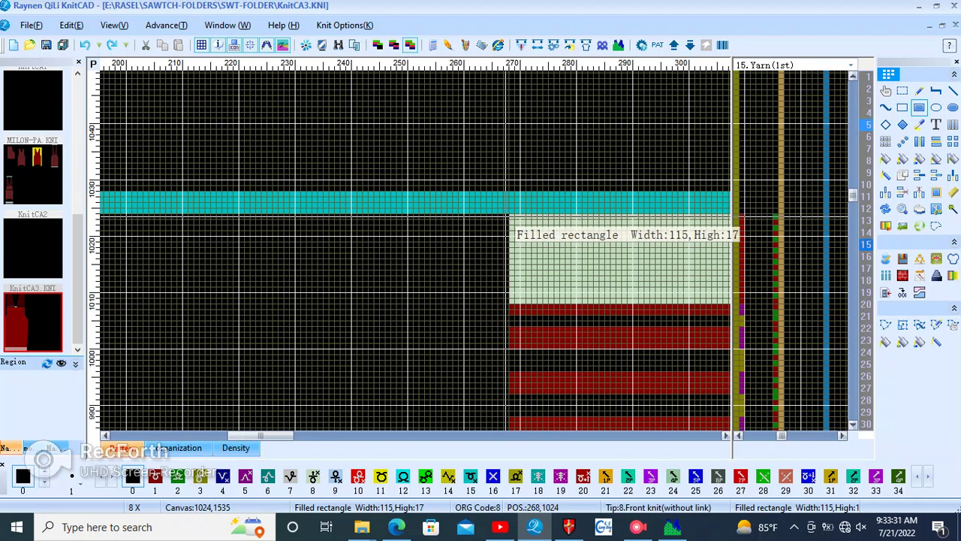
pyautogui.moveTo(508, 215); pyautogui.dragTo(508, 215)
pyautogui.scroll(-1, 509, 215)
pyautogui.scroll(-2, 306, 253)
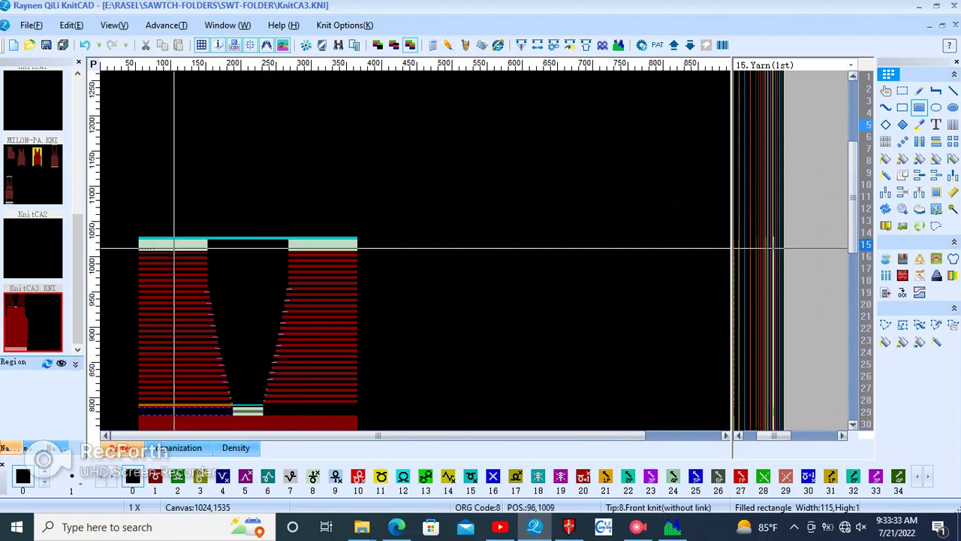
pyautogui.scroll(3, 162, 253)
pyautogui.scroll(-3, 263, 225)
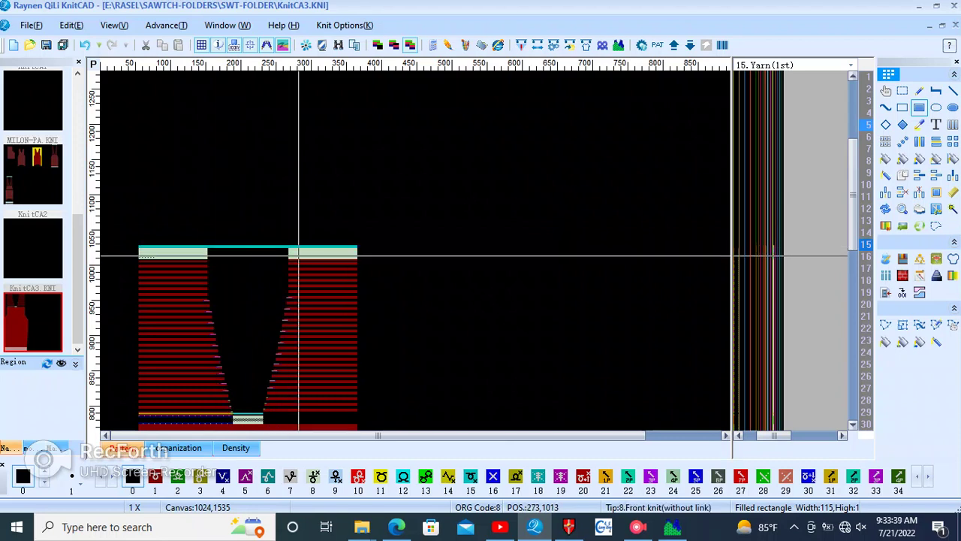
pyautogui.scroll(3, 235, 254)
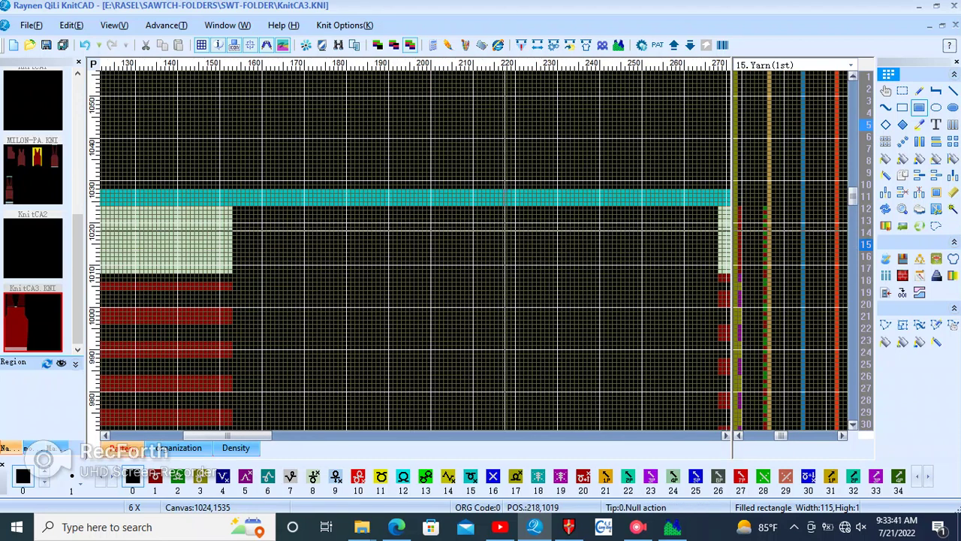
pyautogui.scroll(-1, 505, 225)
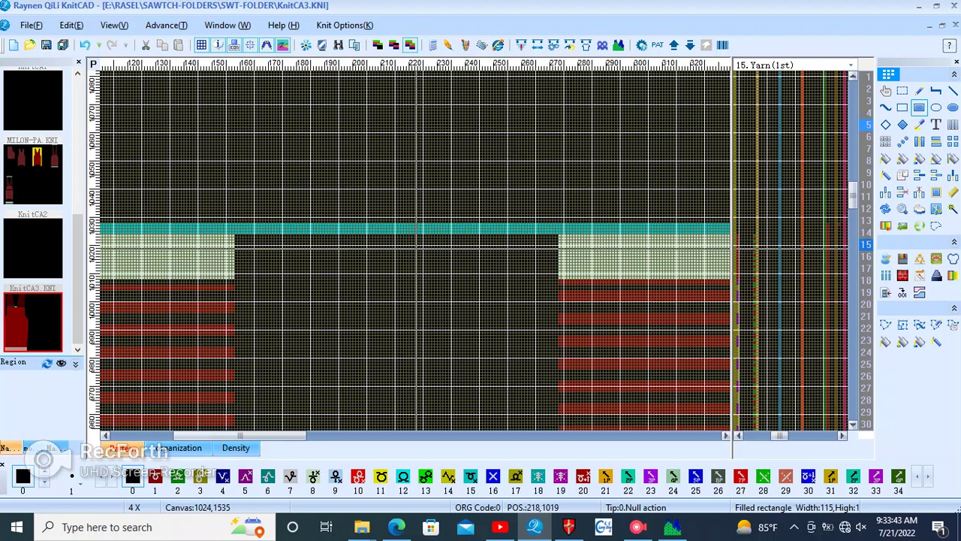
pyautogui.scroll(-1, 218, 255)
pyautogui.scroll(-1, 229, 241)
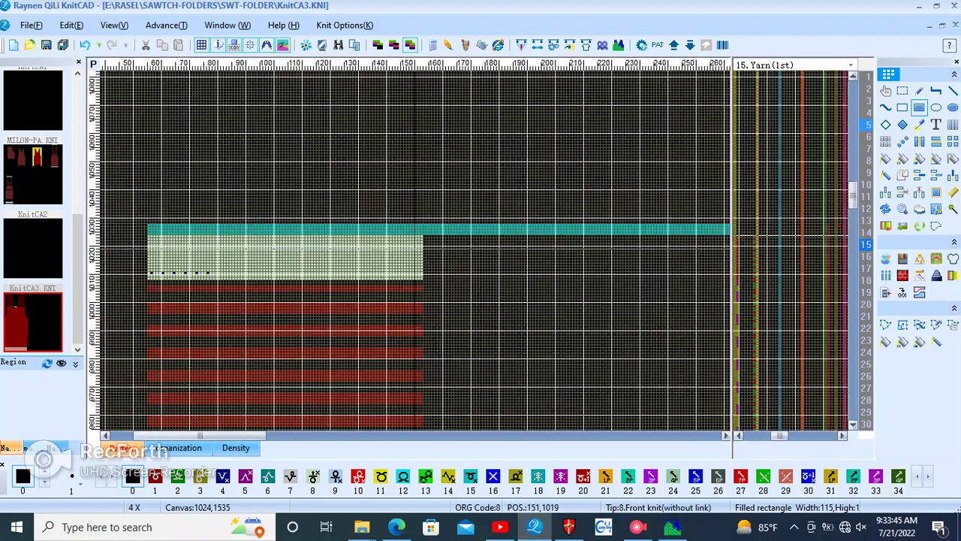
pyautogui.scroll(-1, 235, 231)
pyautogui.scroll(1, 208, 251)
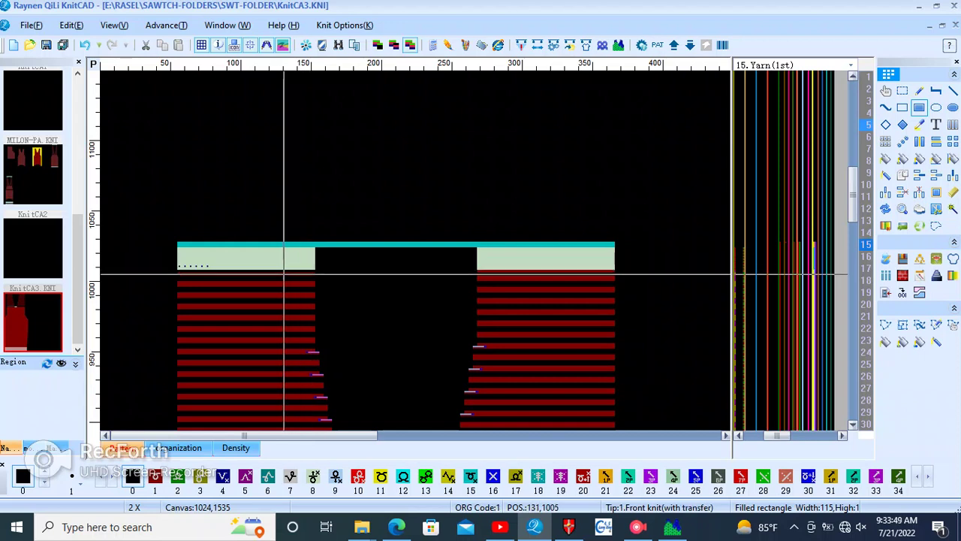
pyautogui.scroll(1, 286, 260)
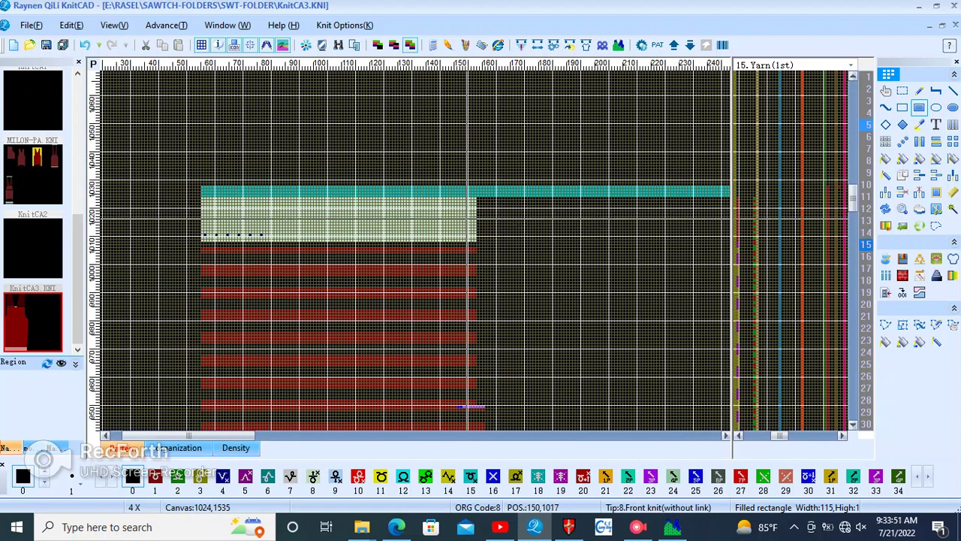
pyautogui.scroll(-2, 468, 406)
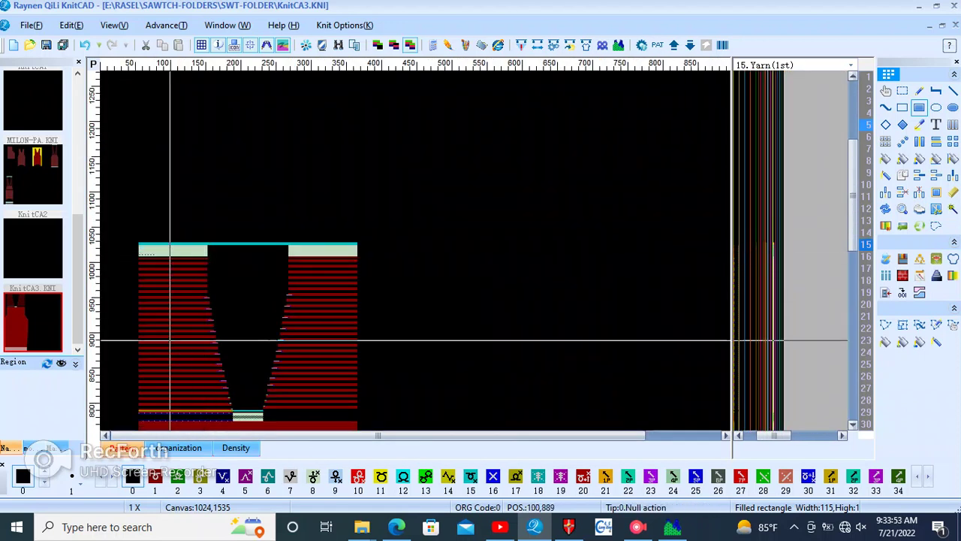
pyautogui.scroll(1, 300, 251)
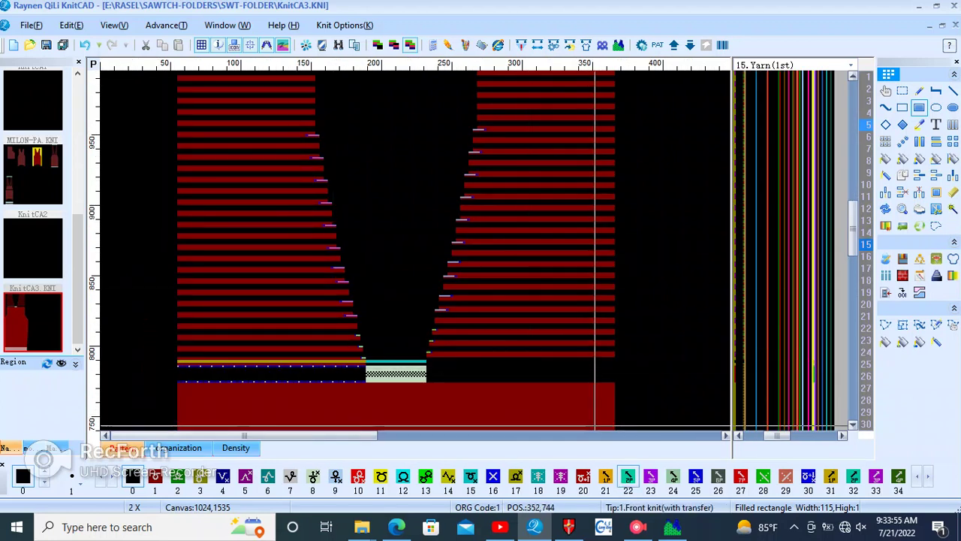